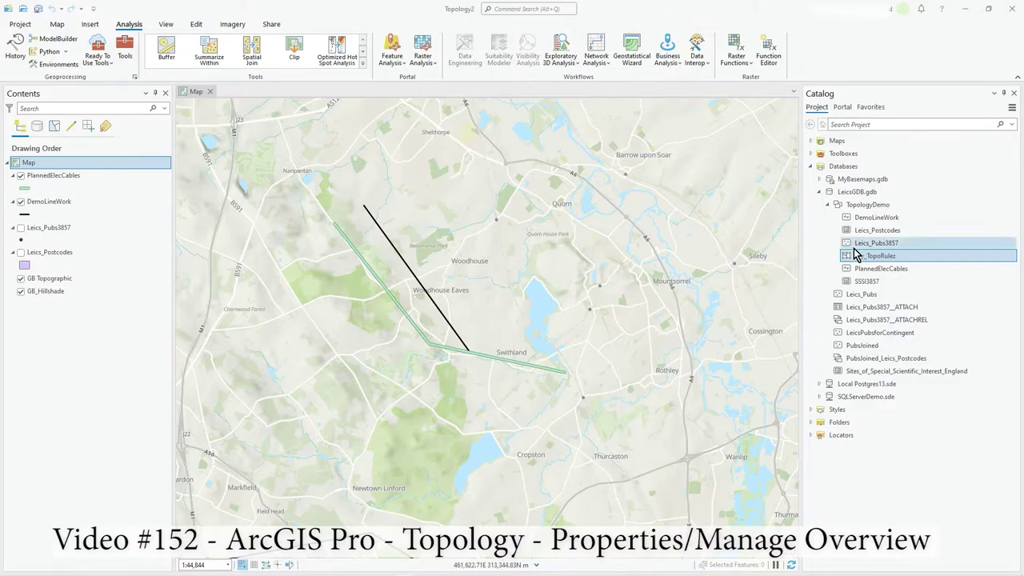
Show the info card and the context menu for My_TopoRulez in the Catalog pane.
mouse_move(871, 264)
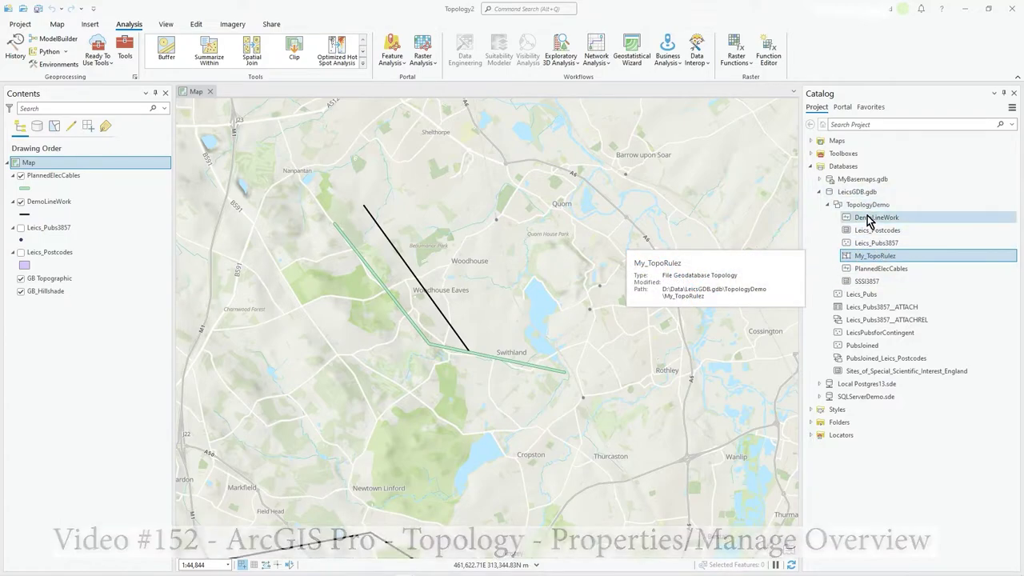
right_click(857, 261)
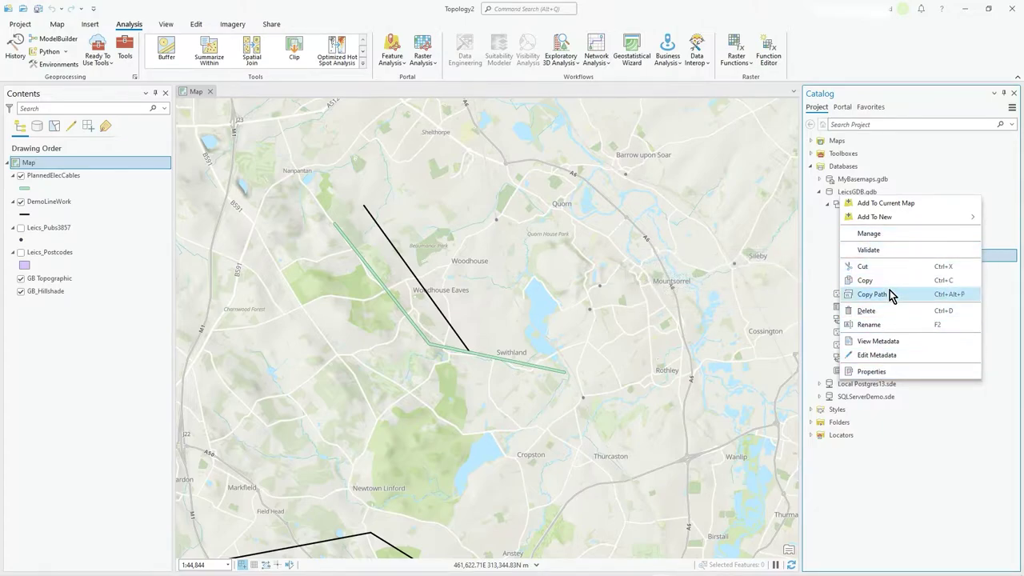
Open My_TopoRulez properties via Manage and rename it to My_Topo_Rulez on the General page.
click(880, 235)
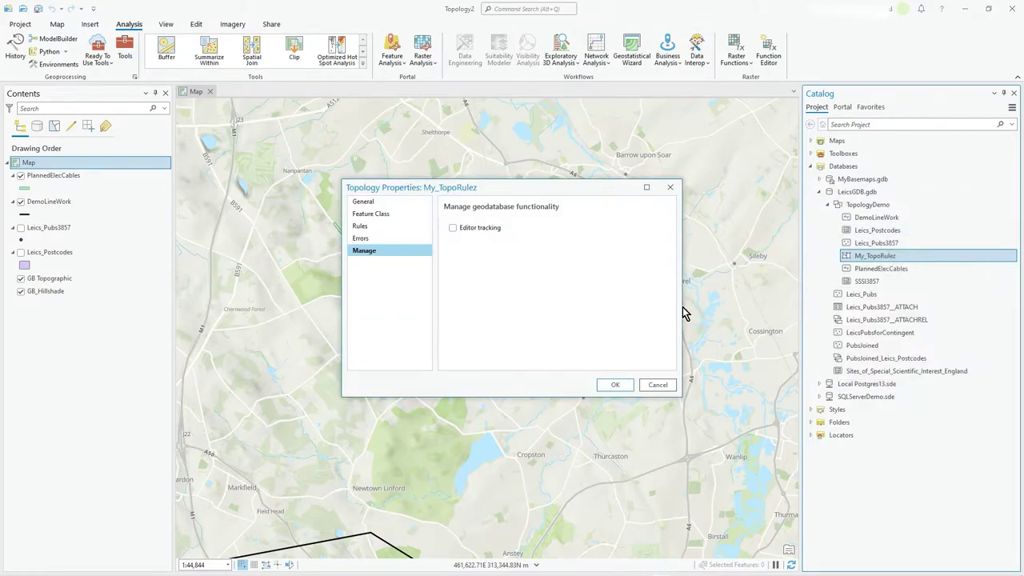
drag(684, 306, 800, 307)
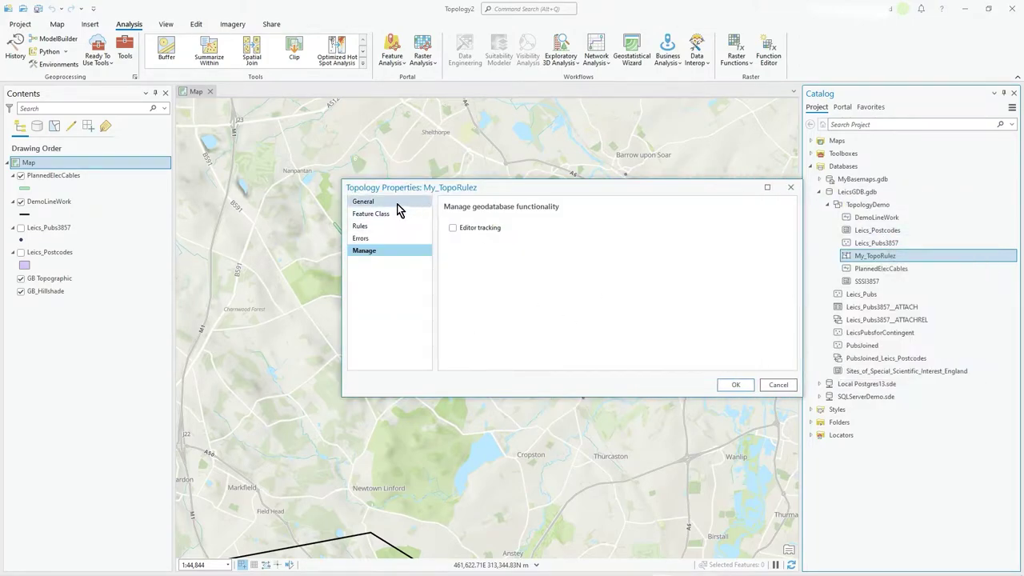
click(388, 202)
drag(547, 194, 499, 185)
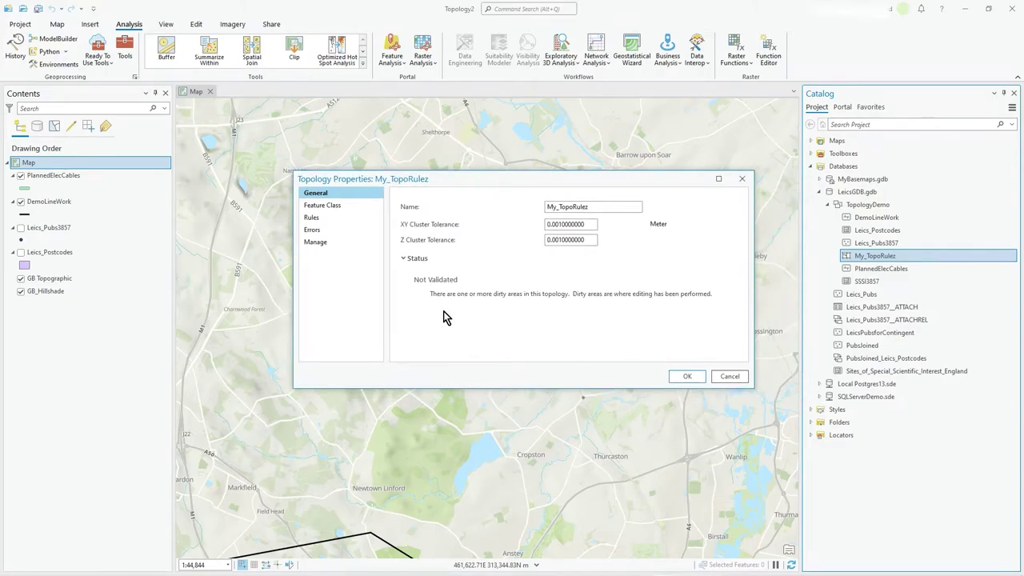
click(571, 207)
text(_)
key(Left)
key(Left)
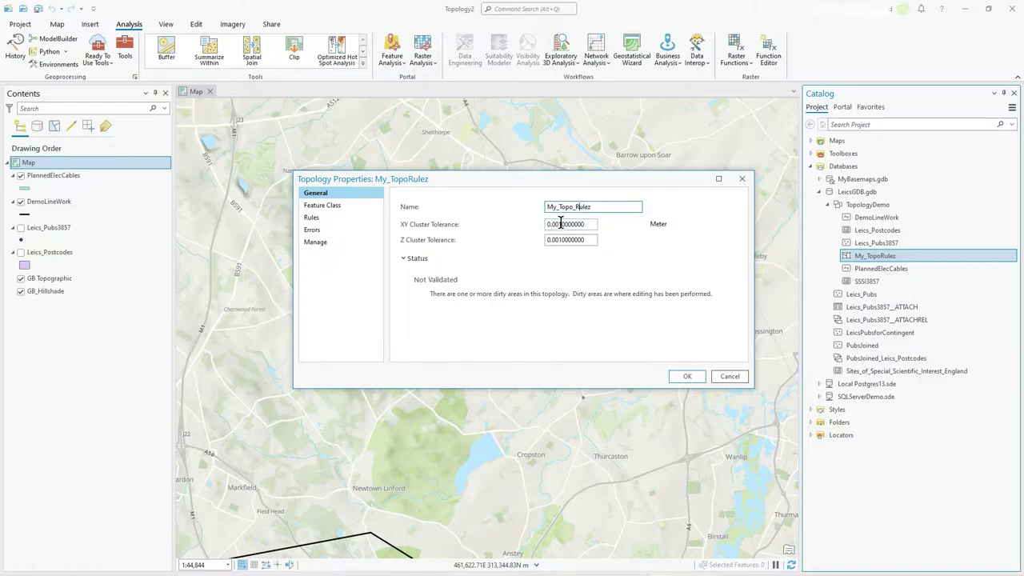
click(590, 226)
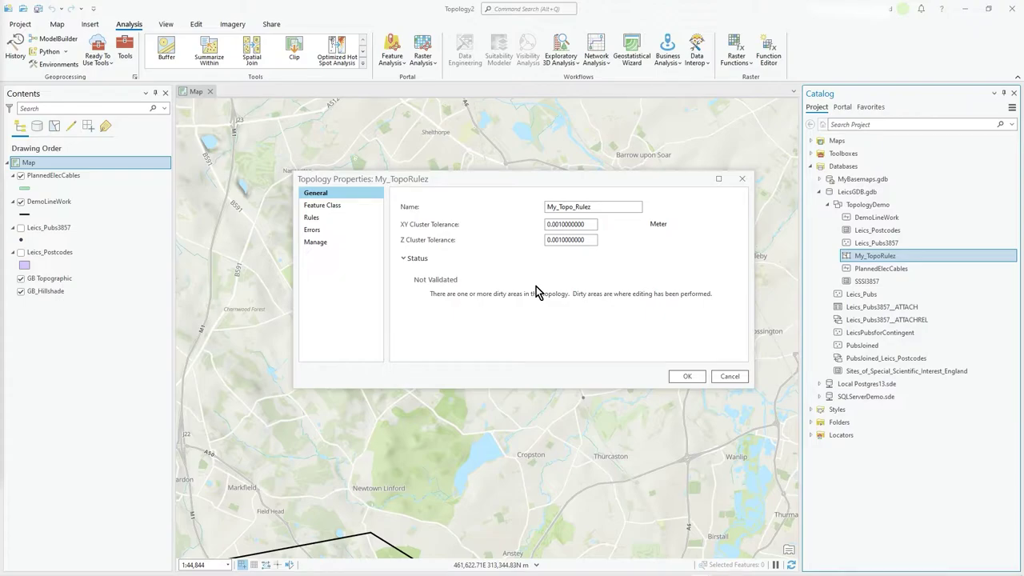
click(413, 248)
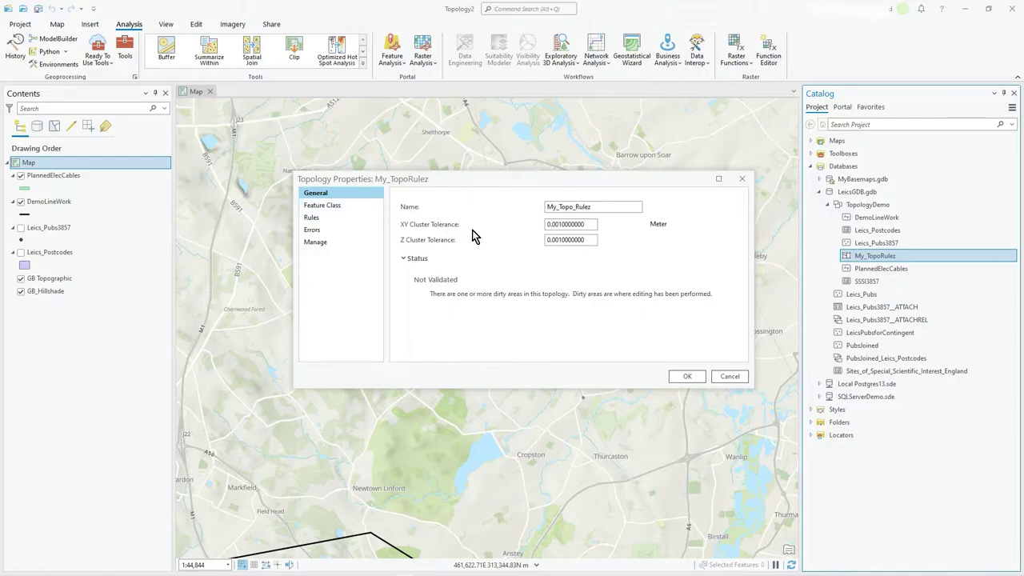
click(323, 206)
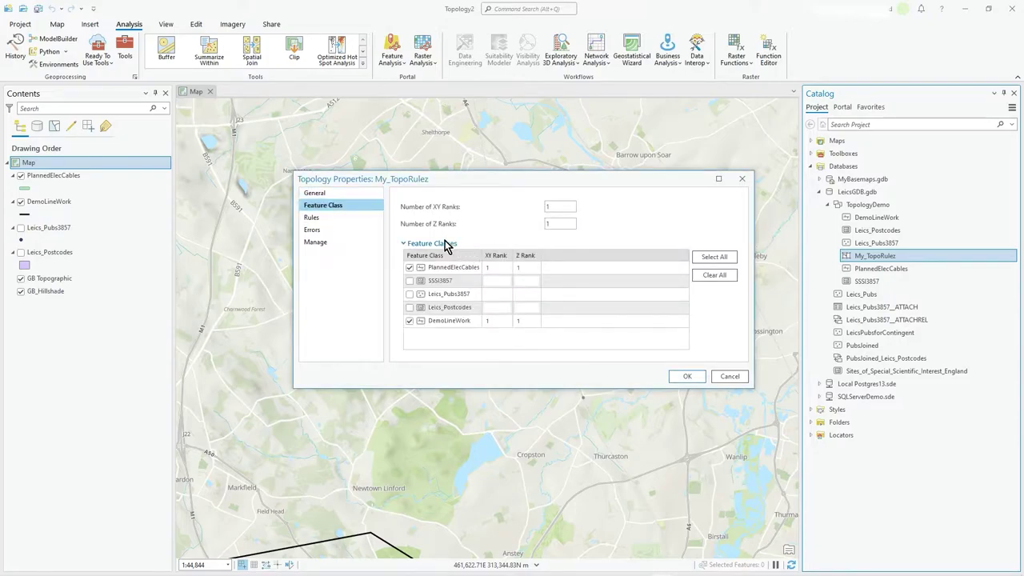
click(720, 258)
click(716, 276)
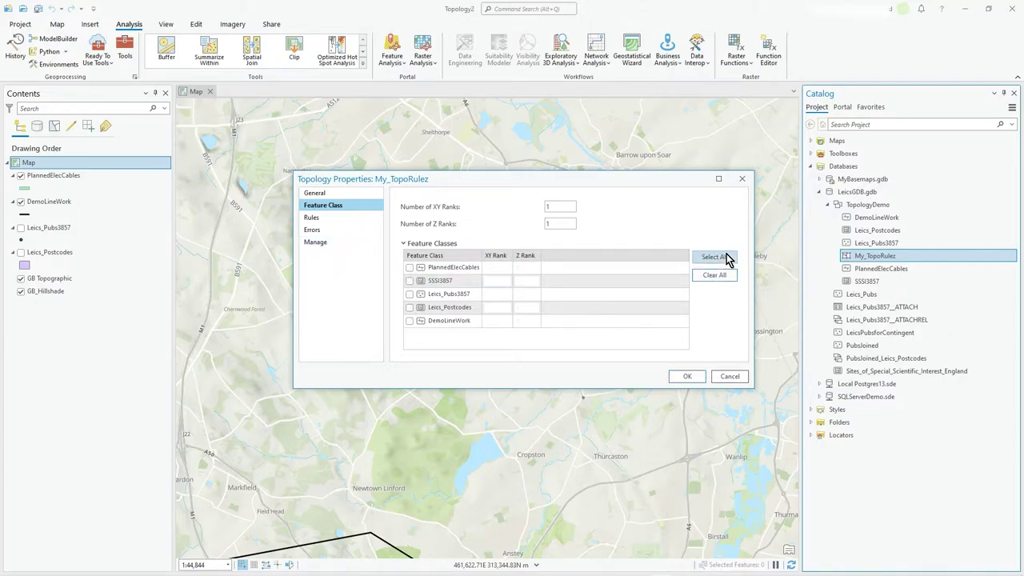
click(724, 257)
click(451, 294)
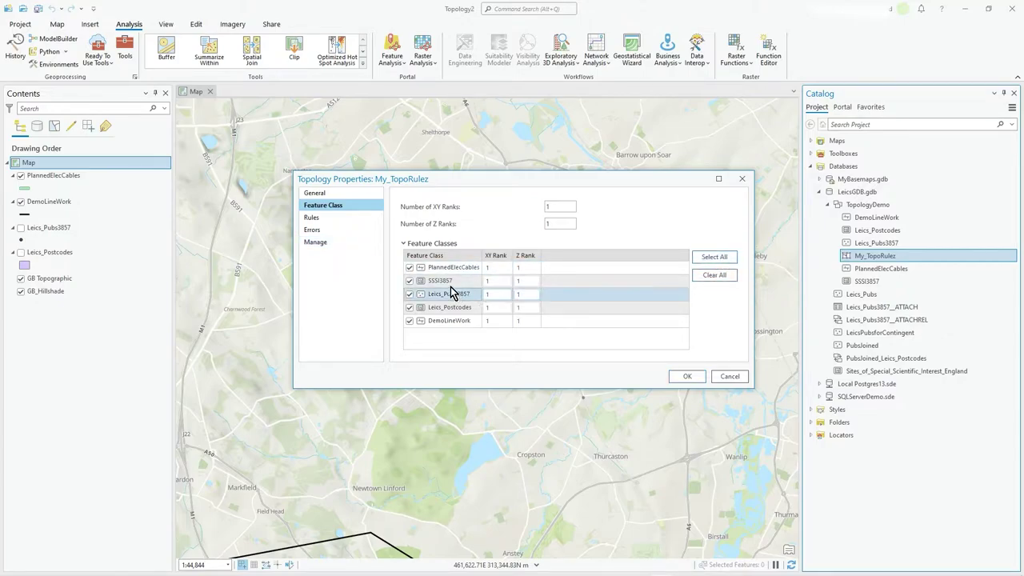
click(410, 281)
click(410, 295)
click(411, 310)
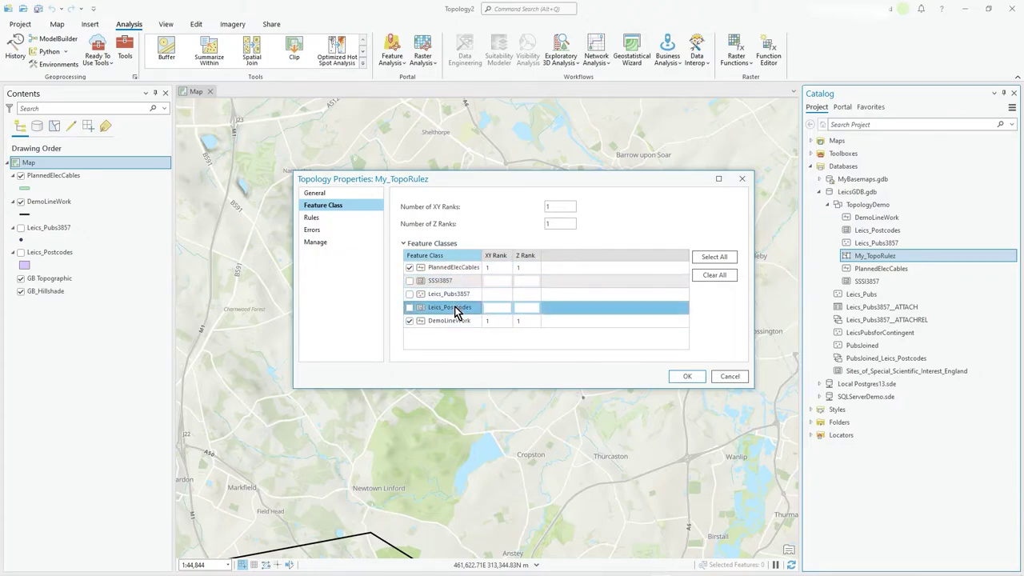
click(550, 308)
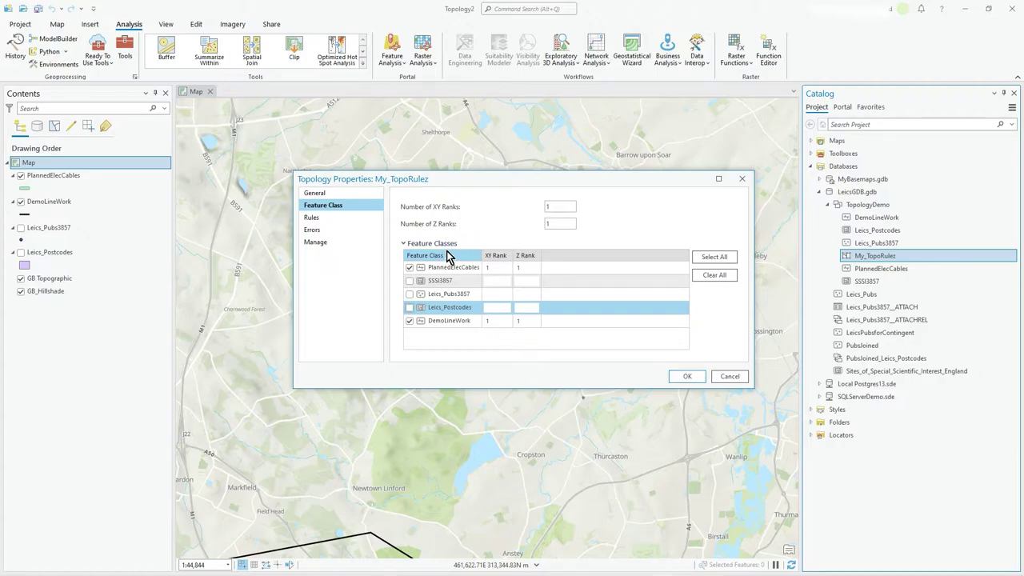
click(354, 196)
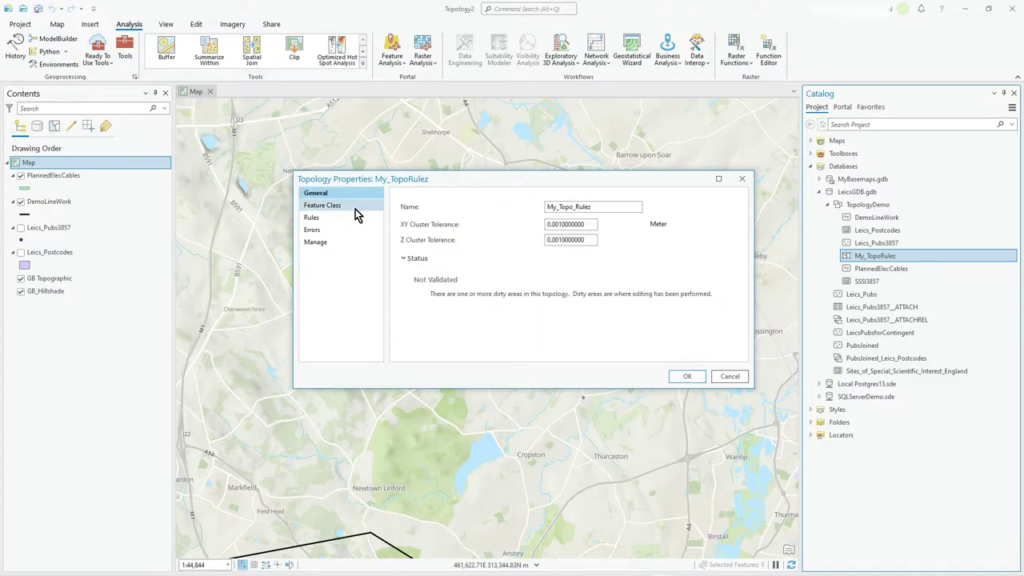
Show the Feature Class page listing PlannedElecCables and DemoLineWork, each at XY and Z rank 1.
click(355, 208)
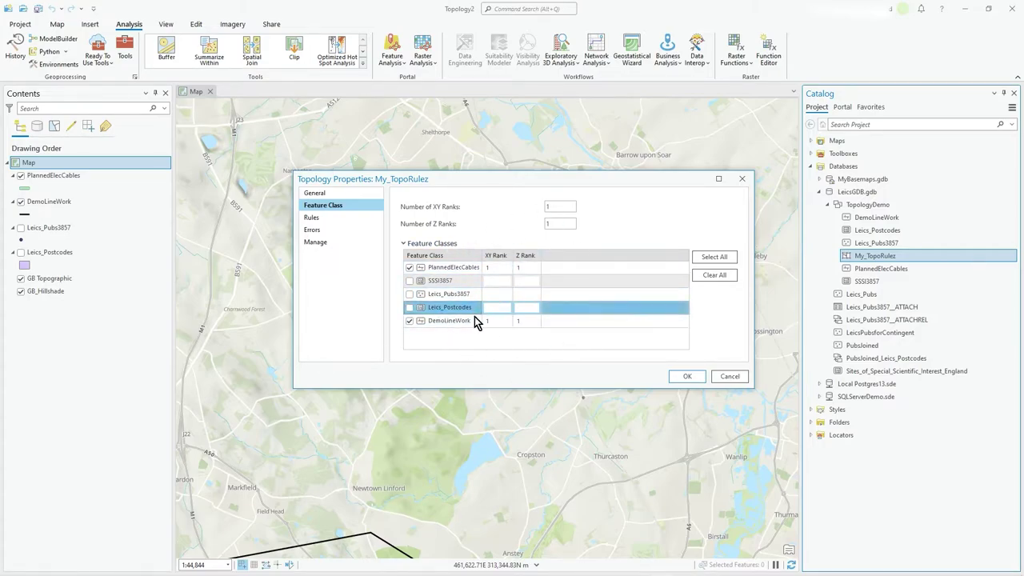
click(526, 308)
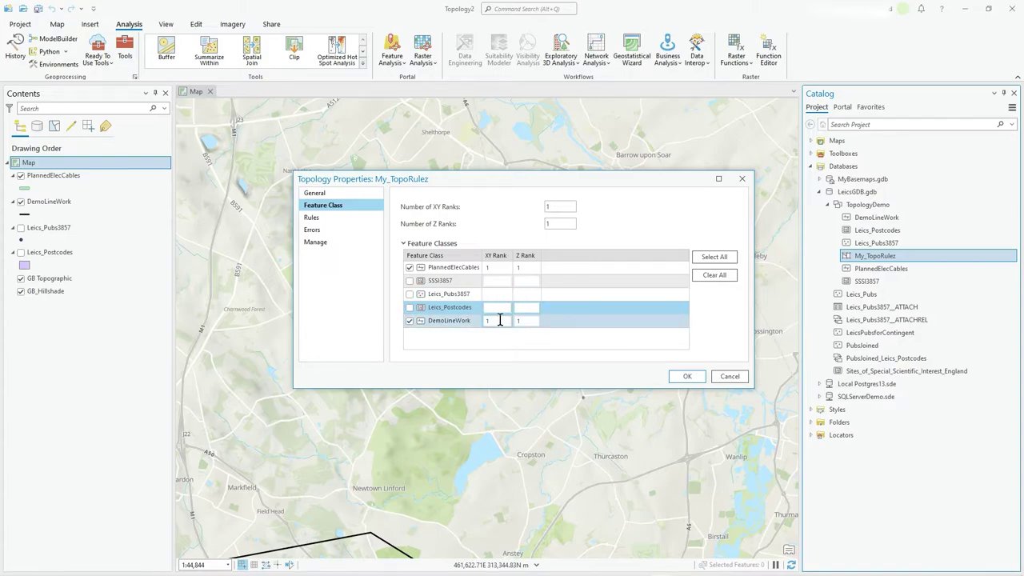
Include Leics_Pubs3857, set the number of XY ranks to 2 and give it XY rank 2.
click(494, 294)
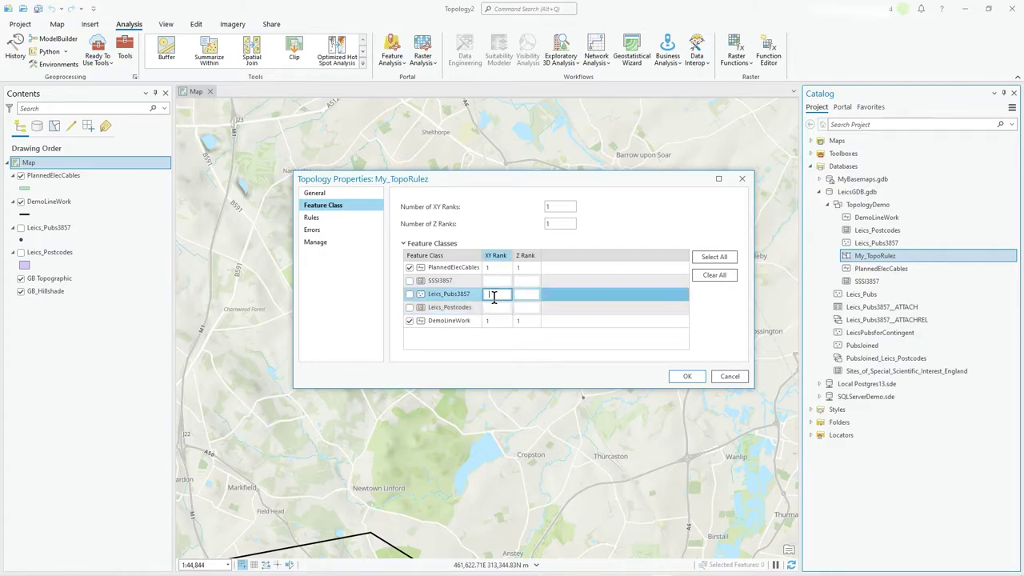
click(409, 294)
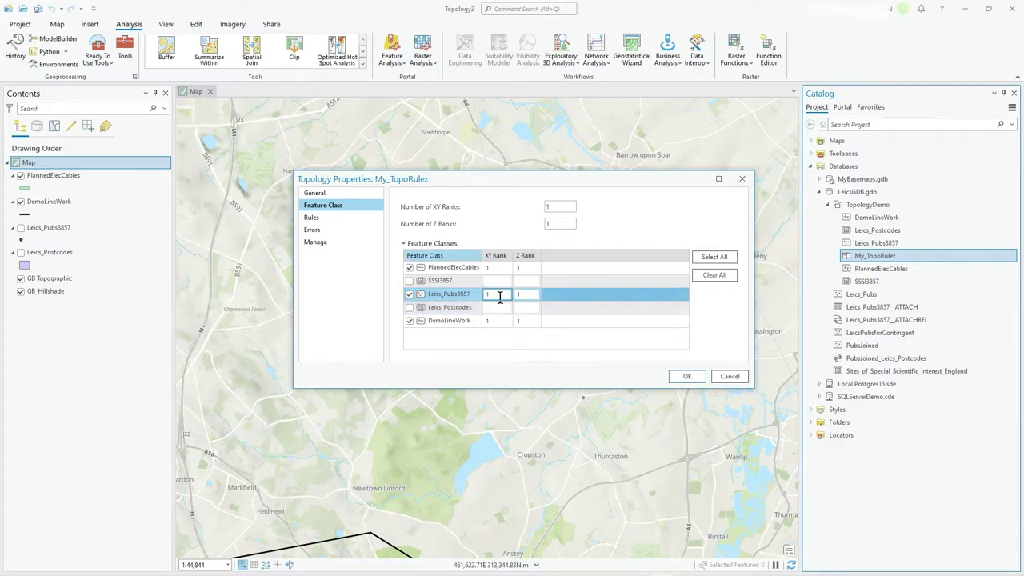
click(524, 294)
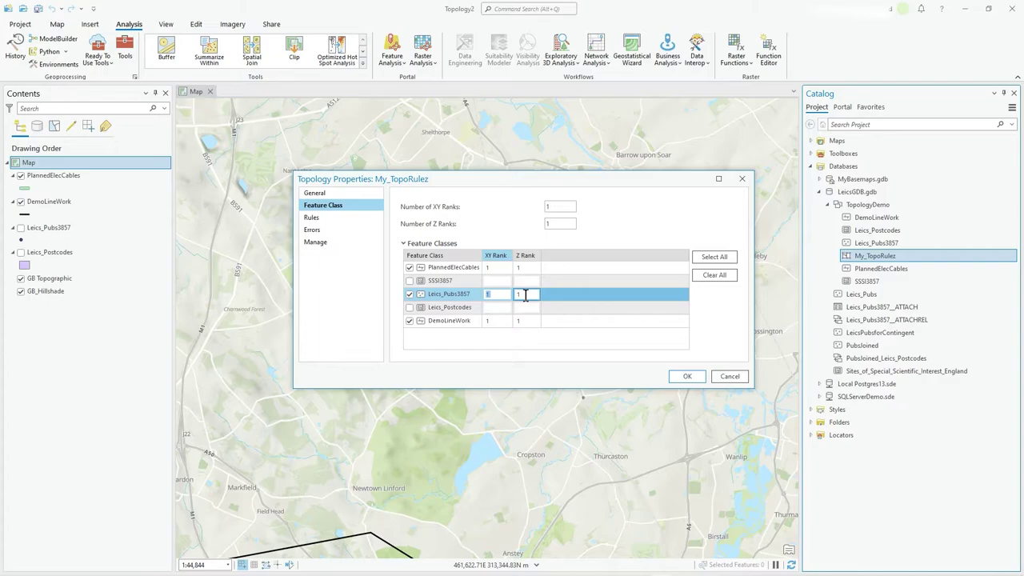
click(560, 207)
text(2)
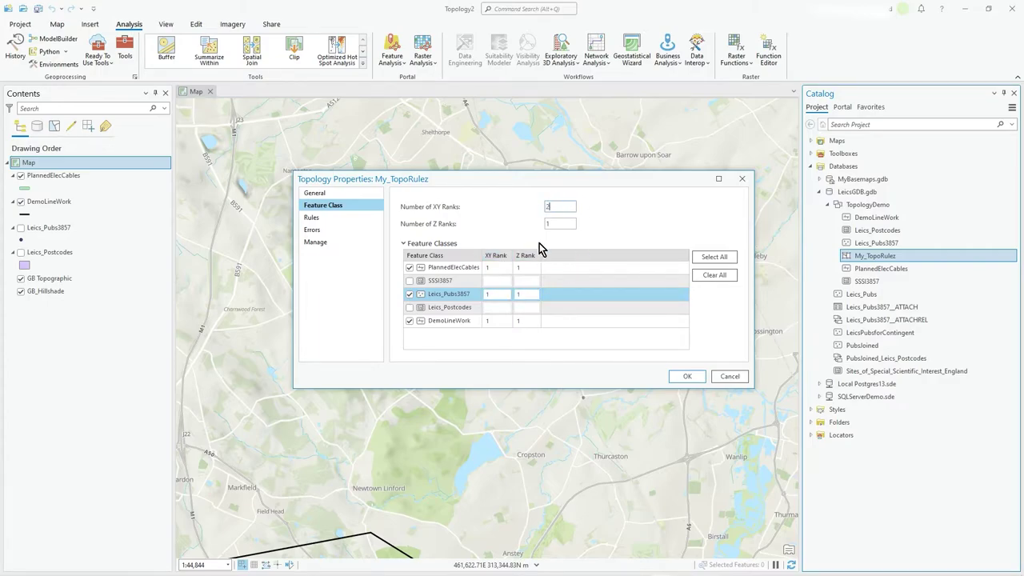
click(492, 294)
text(2)
Set the number of Z ranks to 2 and give Leics_Pubs3857 Z rank 2.
click(519, 295)
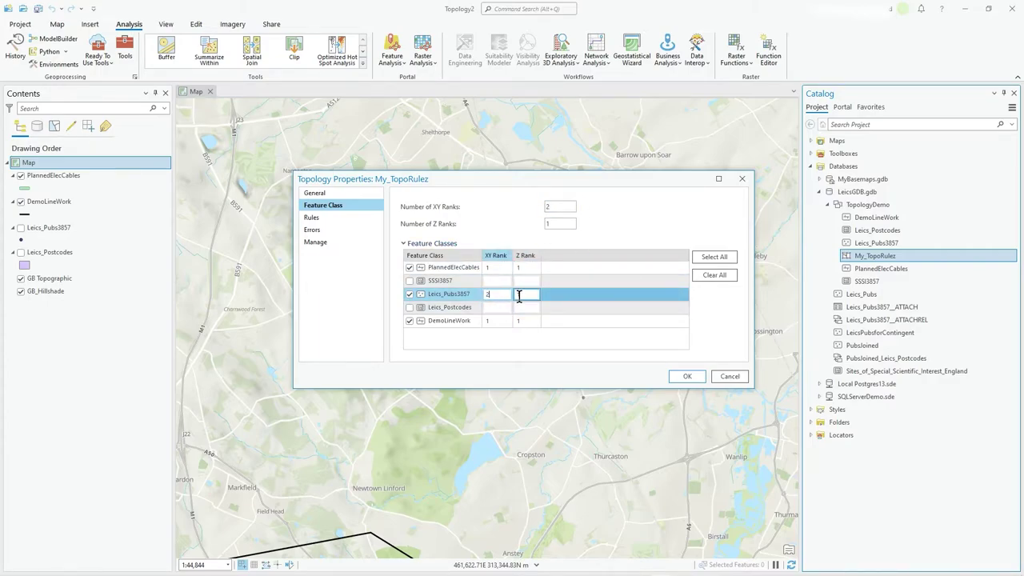
click(521, 296)
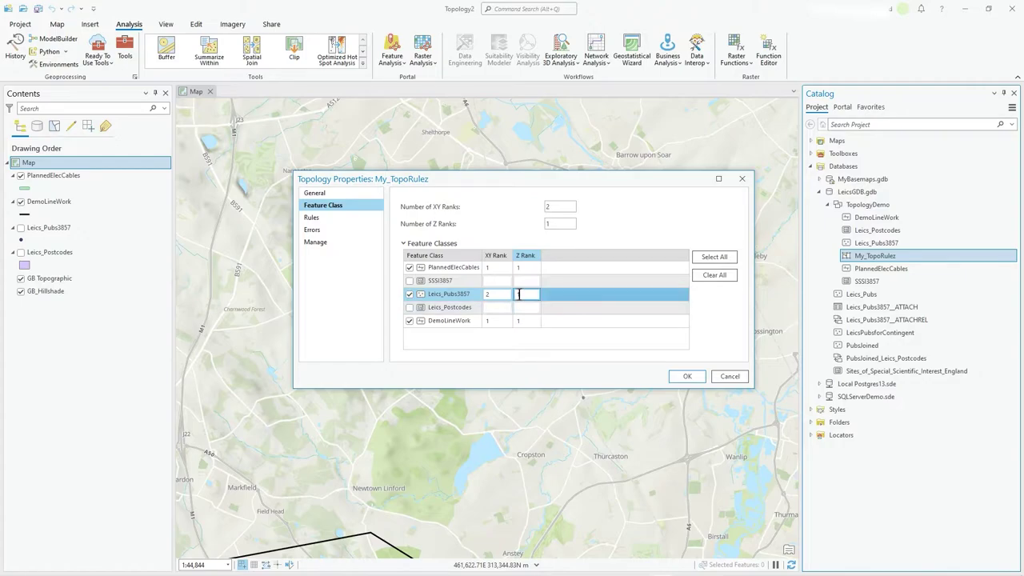
click(553, 223)
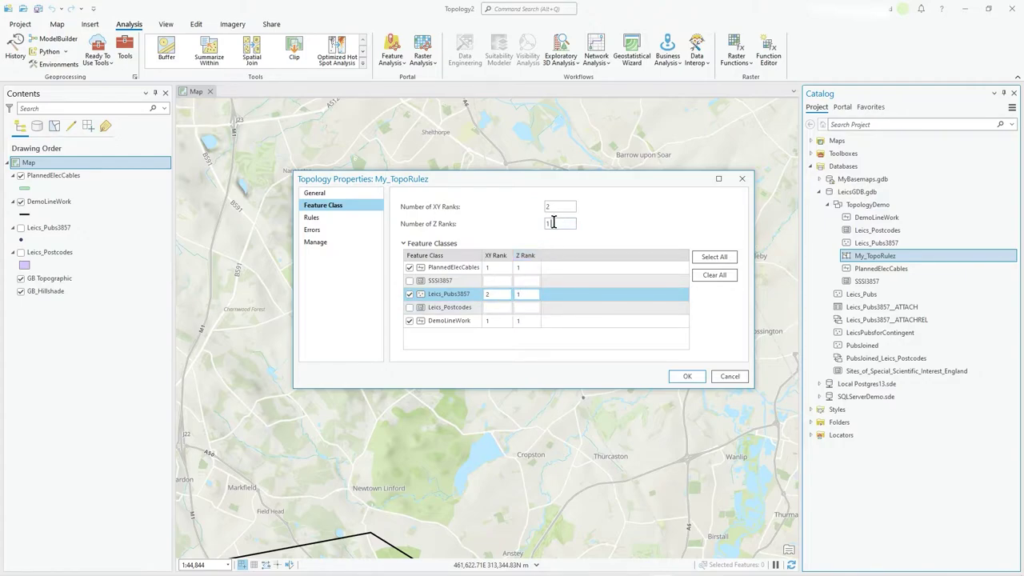
double_click(550, 223)
text(2)
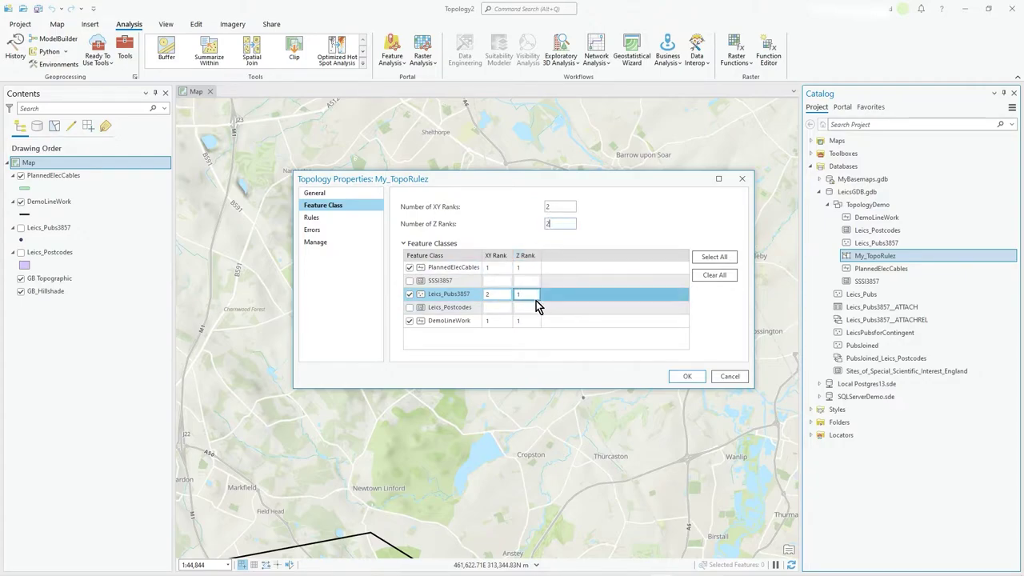
click(521, 294)
text(2)
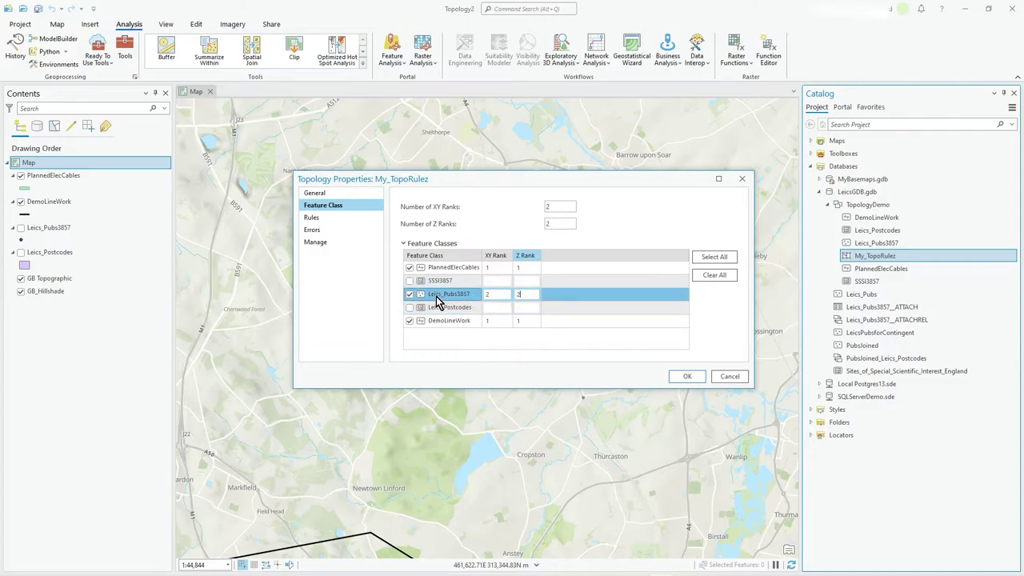
Exclude Leics_Pubs3857 from the topology again and view the Rules and Feature Class pages.
click(411, 295)
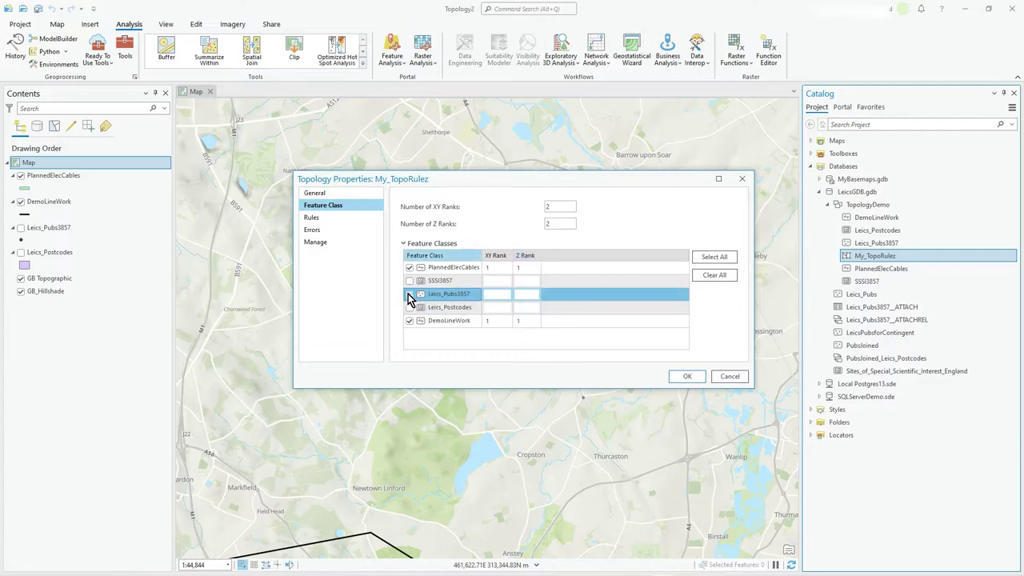
click(323, 220)
click(324, 207)
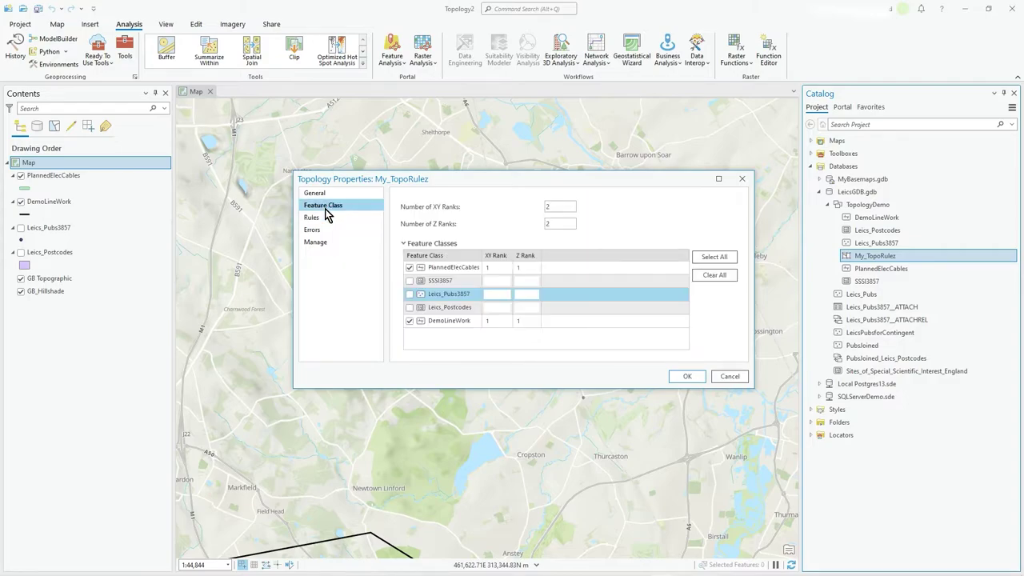
On the Rules page, reopen the DemoLineWork rule's list and keep Must Not Intersect With (Line-Line).
click(330, 221)
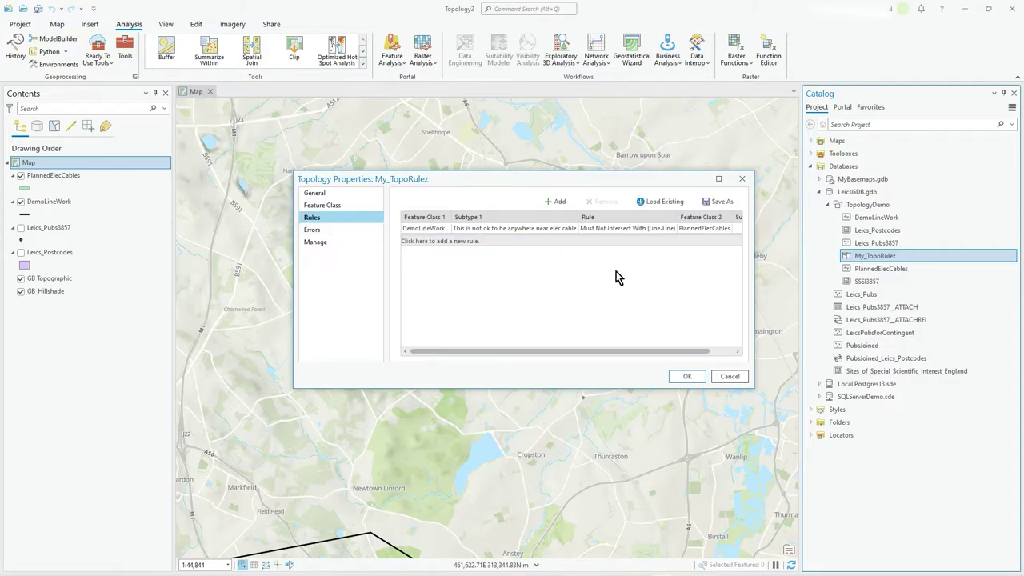
drag(590, 183, 353, 153)
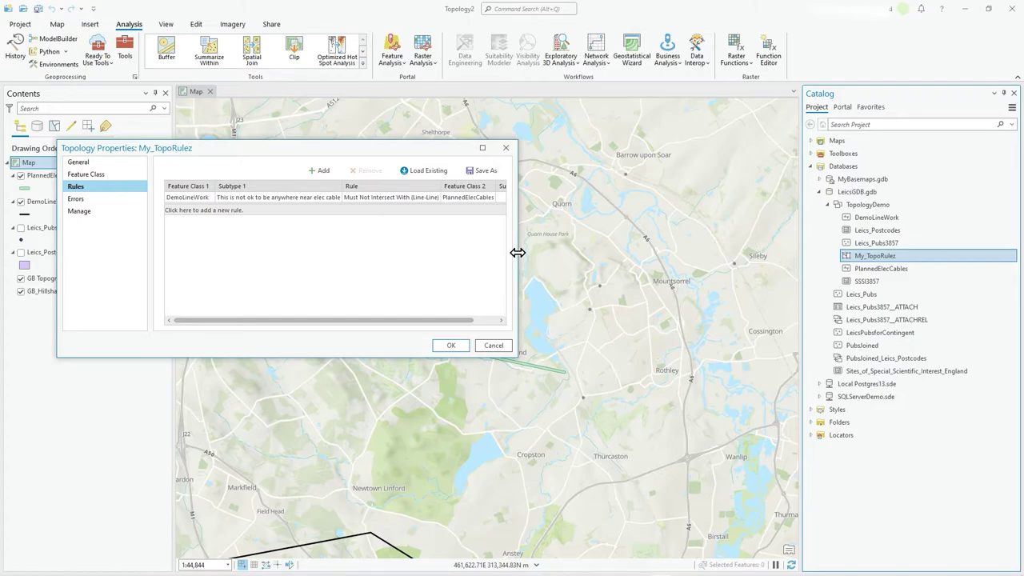
drag(518, 254, 768, 273)
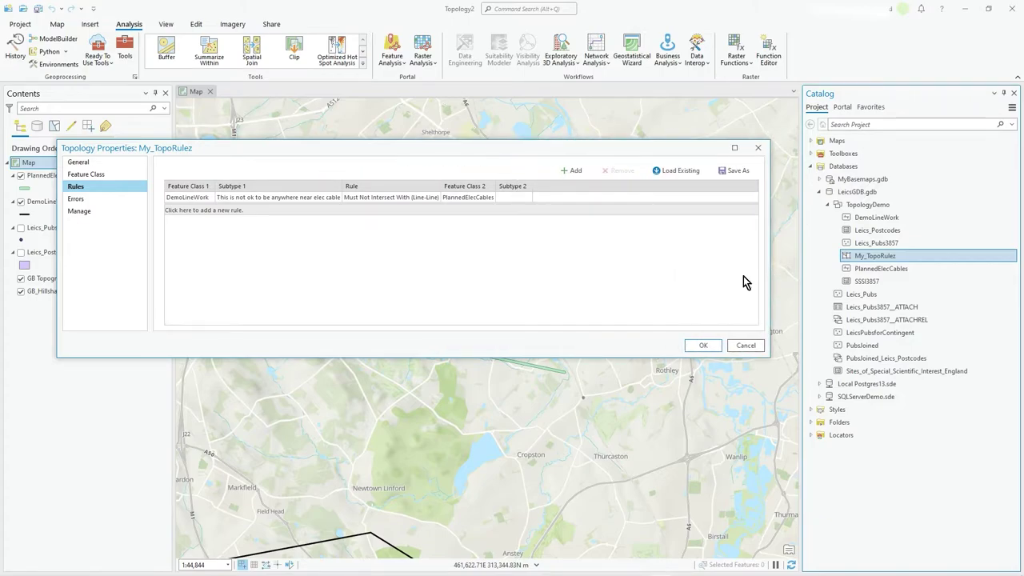
click(424, 204)
click(424, 205)
click(425, 206)
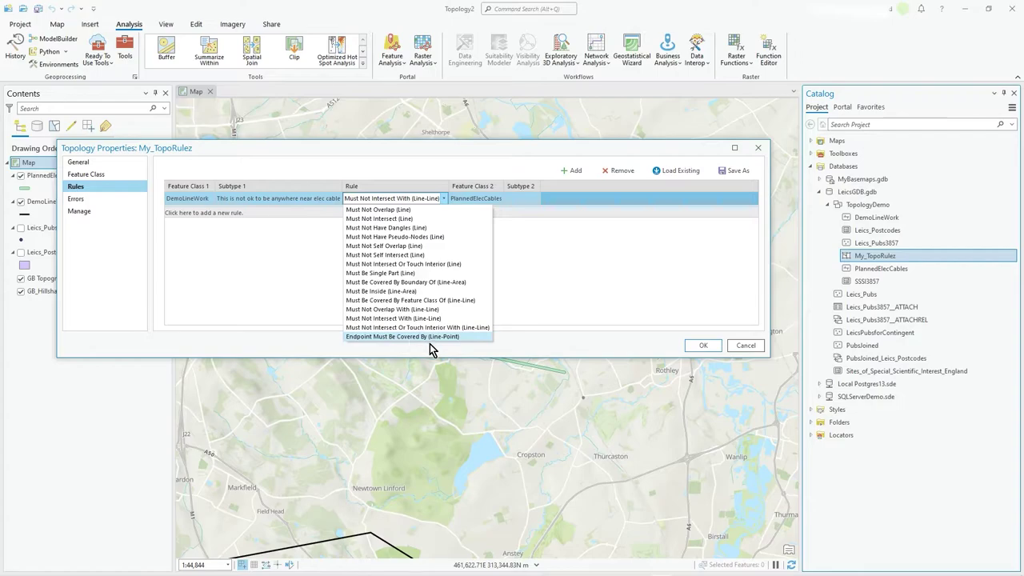
click(542, 258)
drag(553, 154, 581, 210)
click(118, 232)
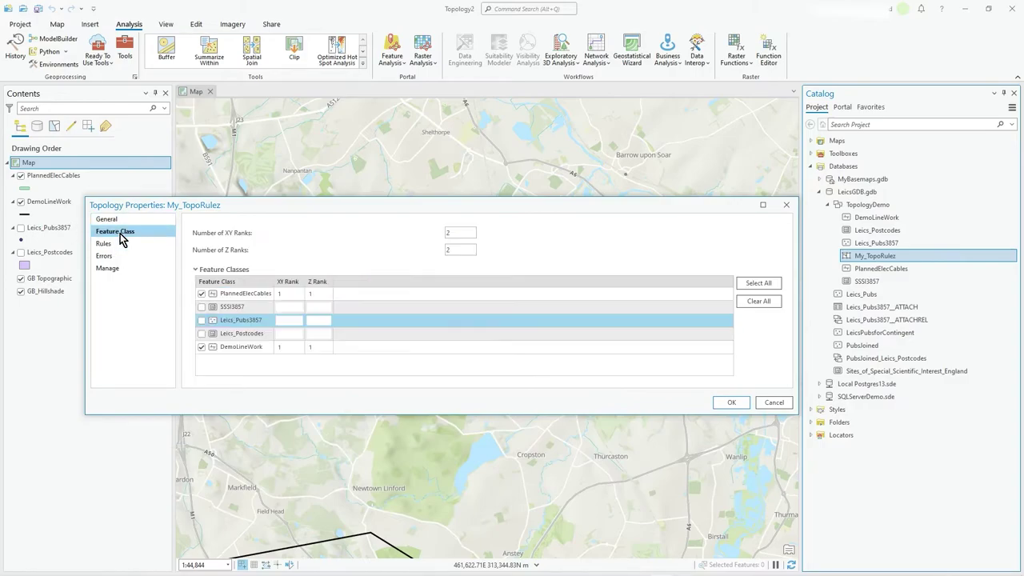
click(124, 243)
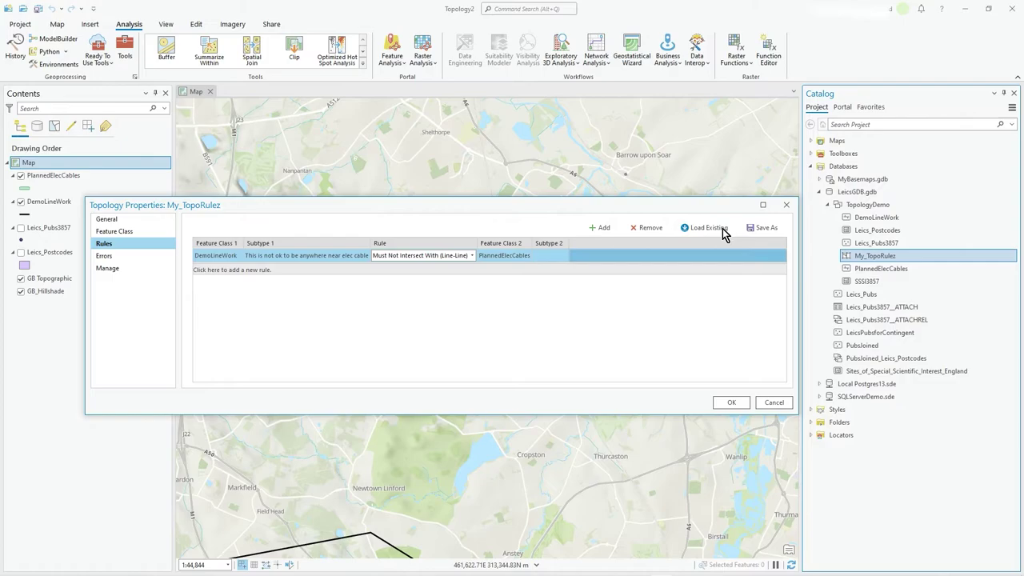
click(590, 230)
click(590, 230)
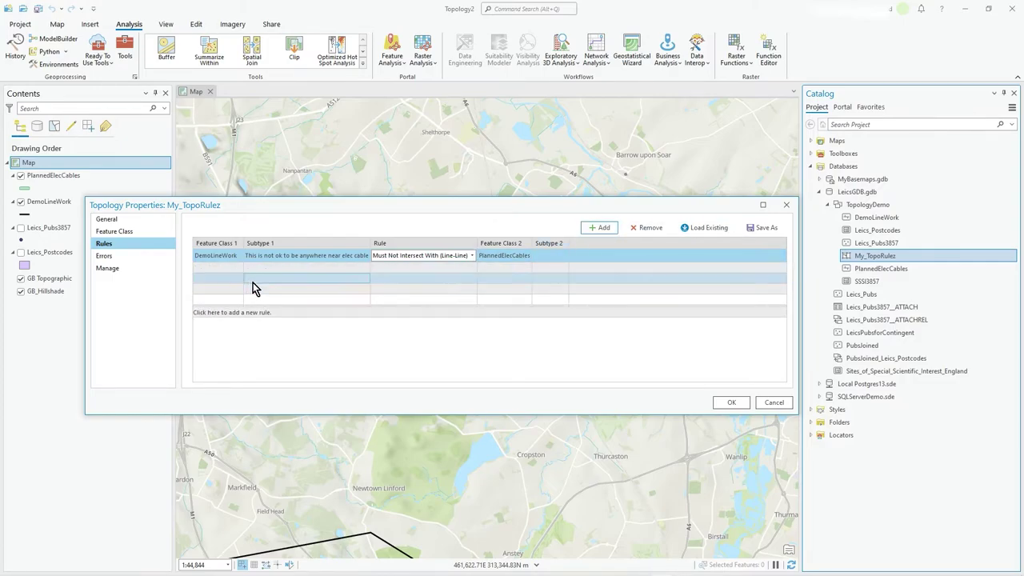
click(642, 228)
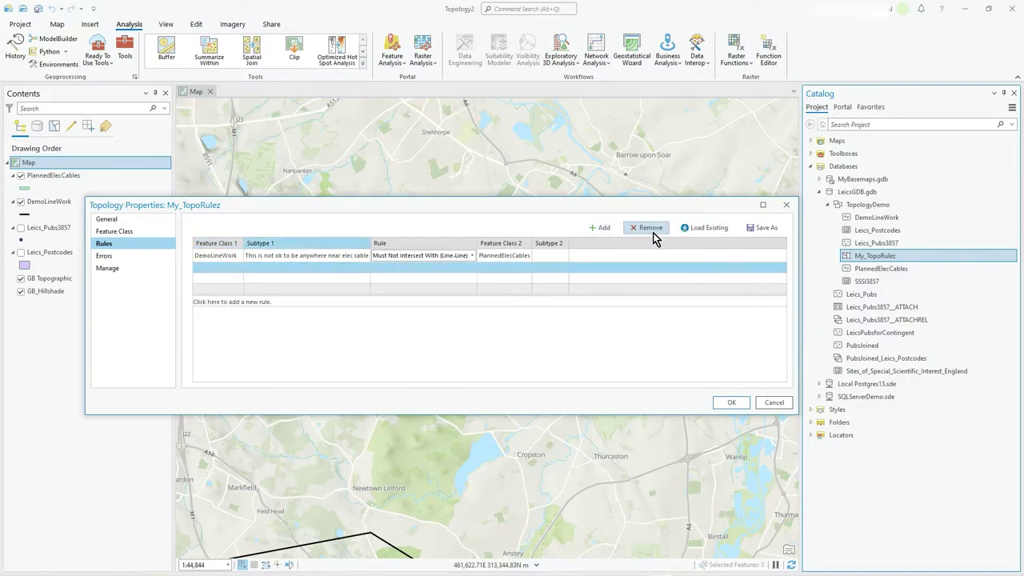
click(646, 228)
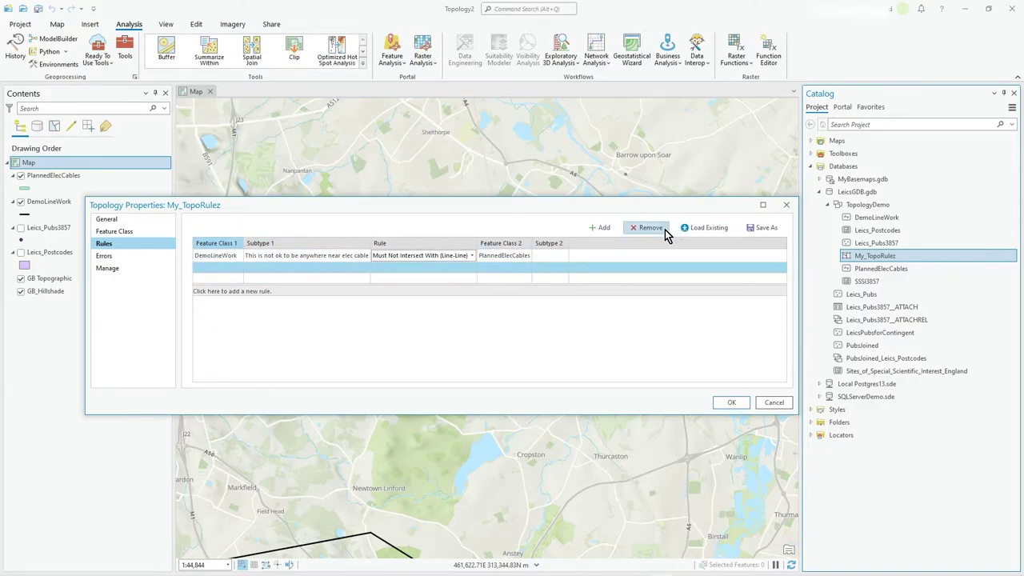
click(661, 229)
click(222, 269)
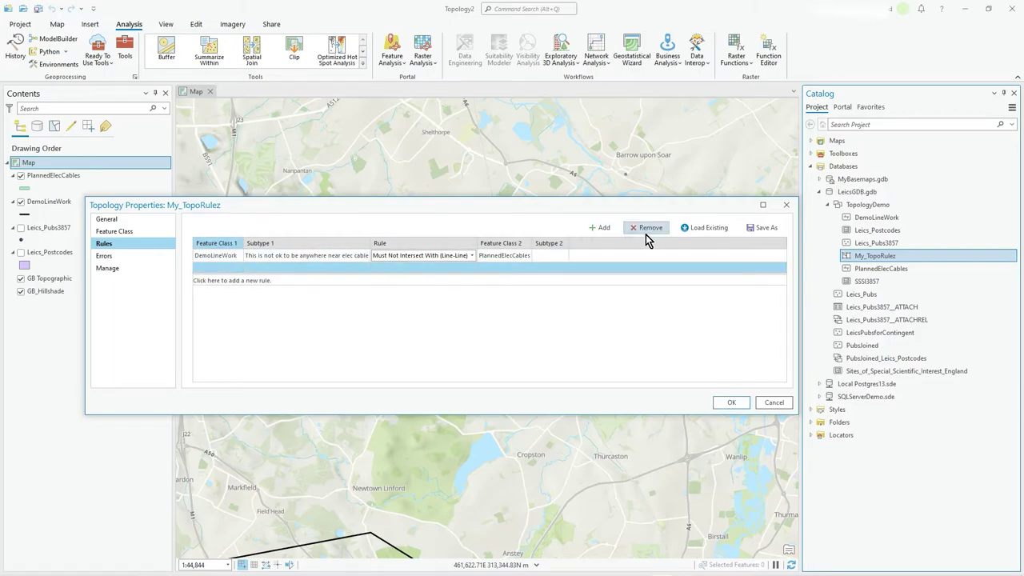
click(646, 229)
Include all feature classes, then start a trial rule with DemoLineWork as its first class.
click(118, 231)
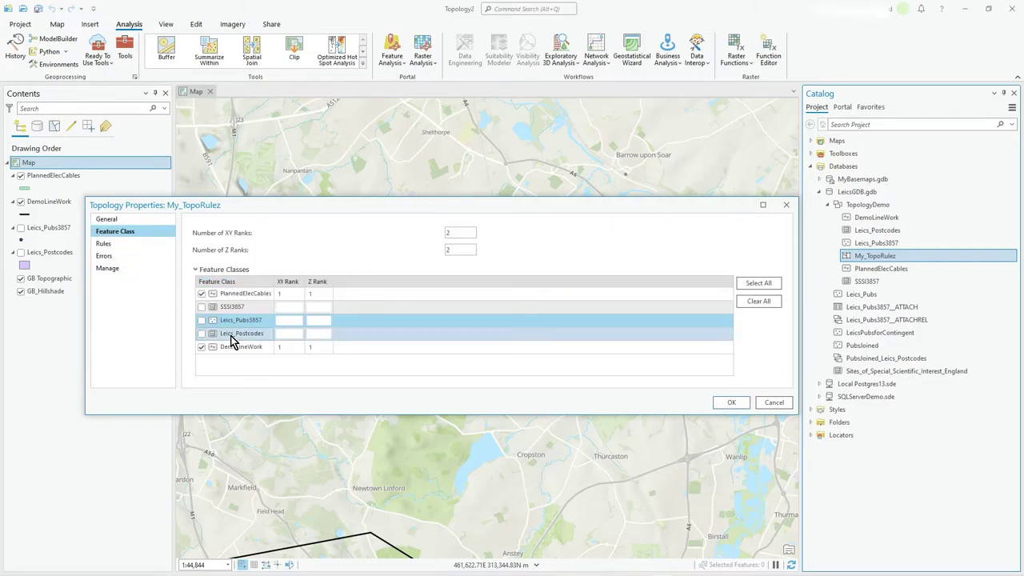
click(770, 285)
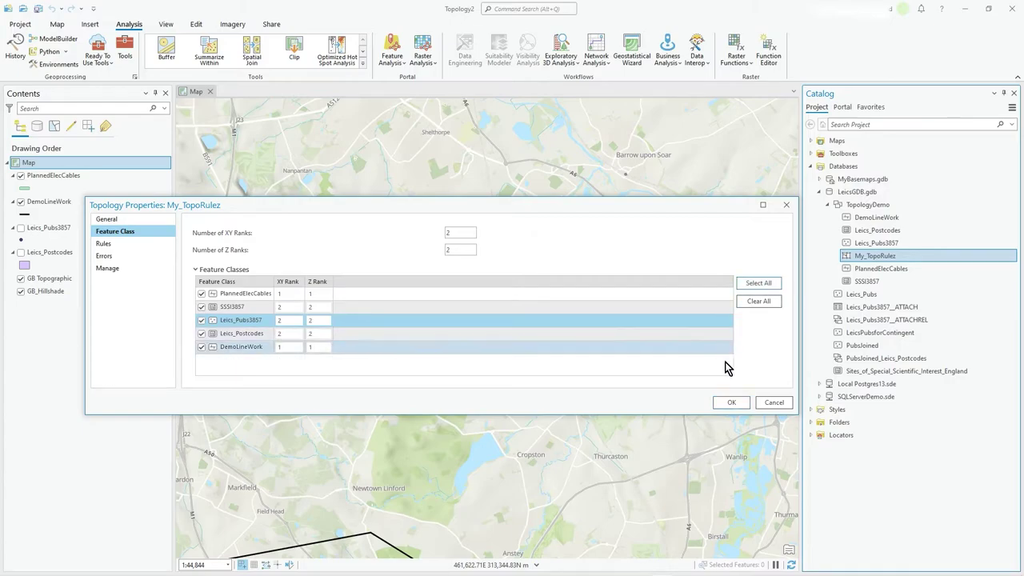
click(104, 244)
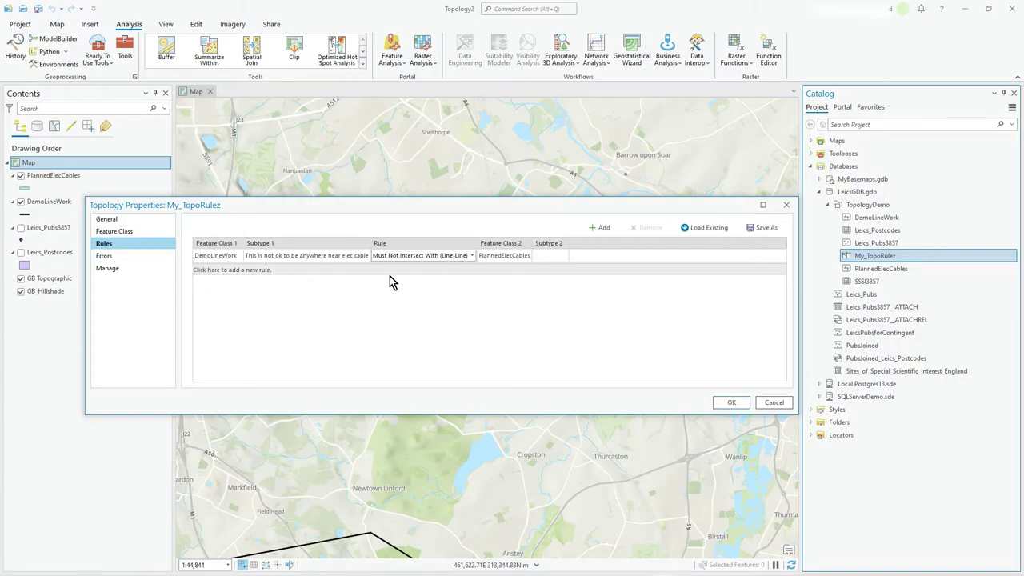
click(223, 269)
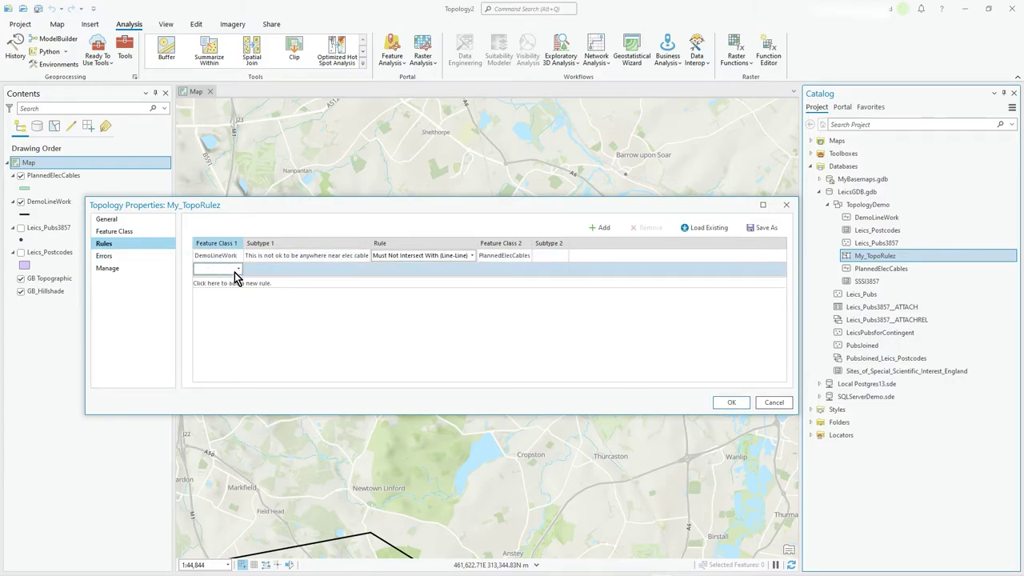
click(235, 272)
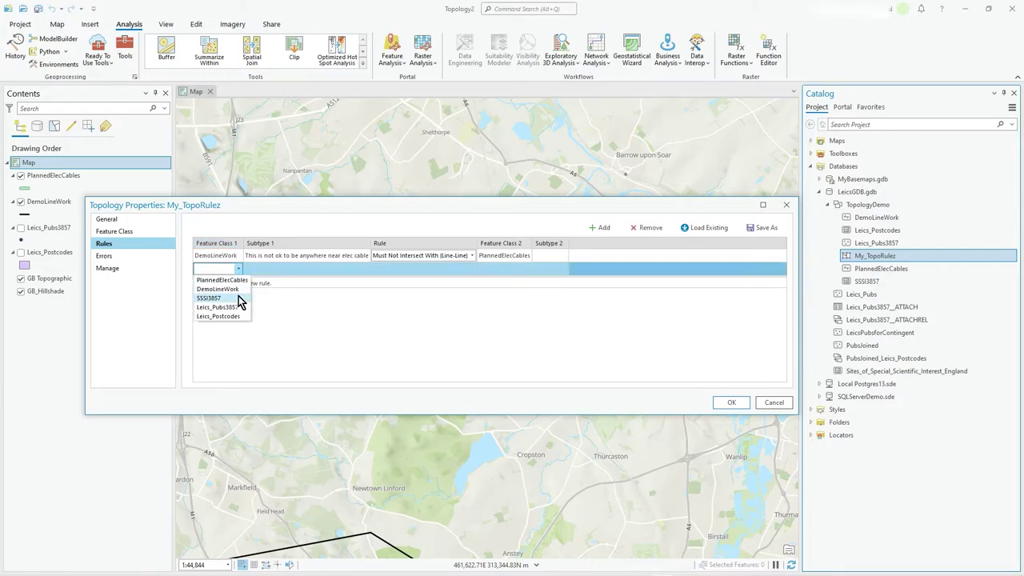
click(238, 291)
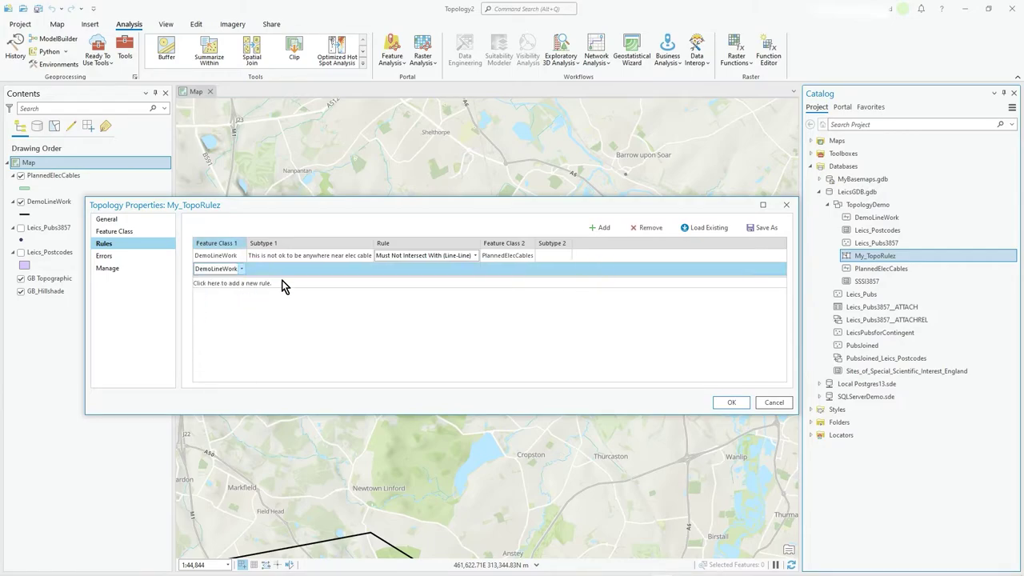
click(420, 270)
click(428, 270)
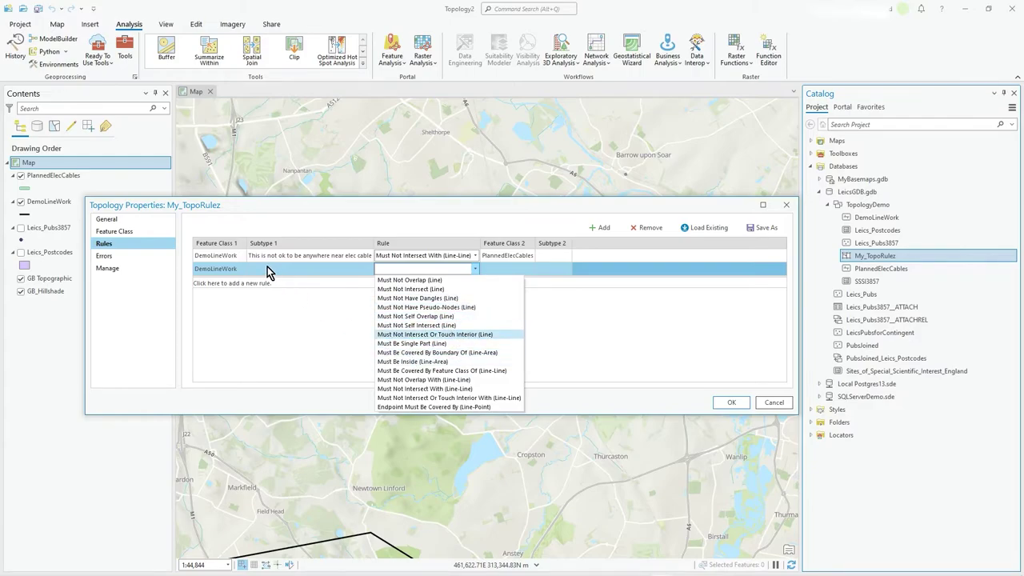
click(230, 269)
Switch the trial rule's class to SSSI3857, browse its rules, then remove the unfinished rule.
click(232, 271)
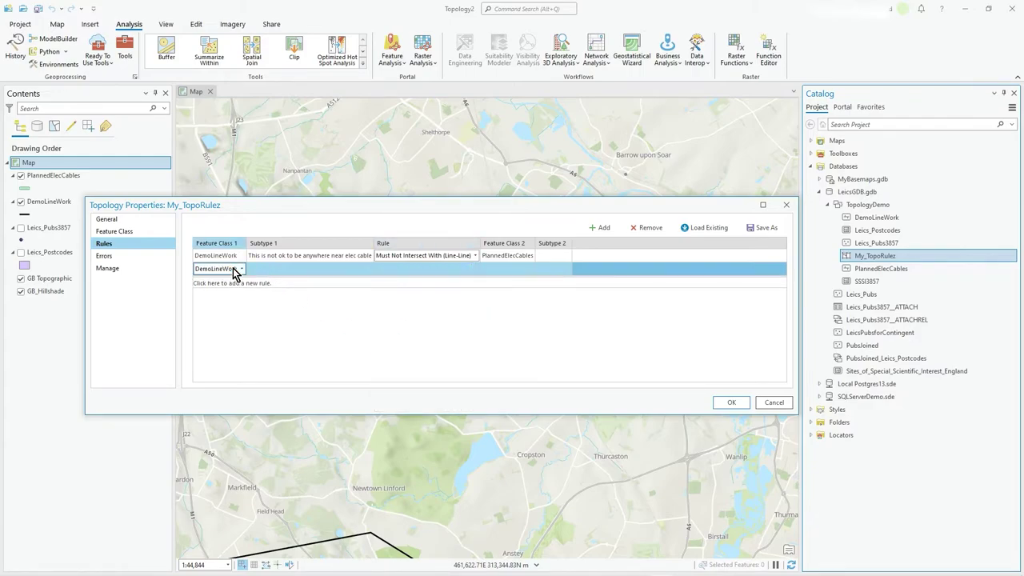
click(233, 273)
click(233, 307)
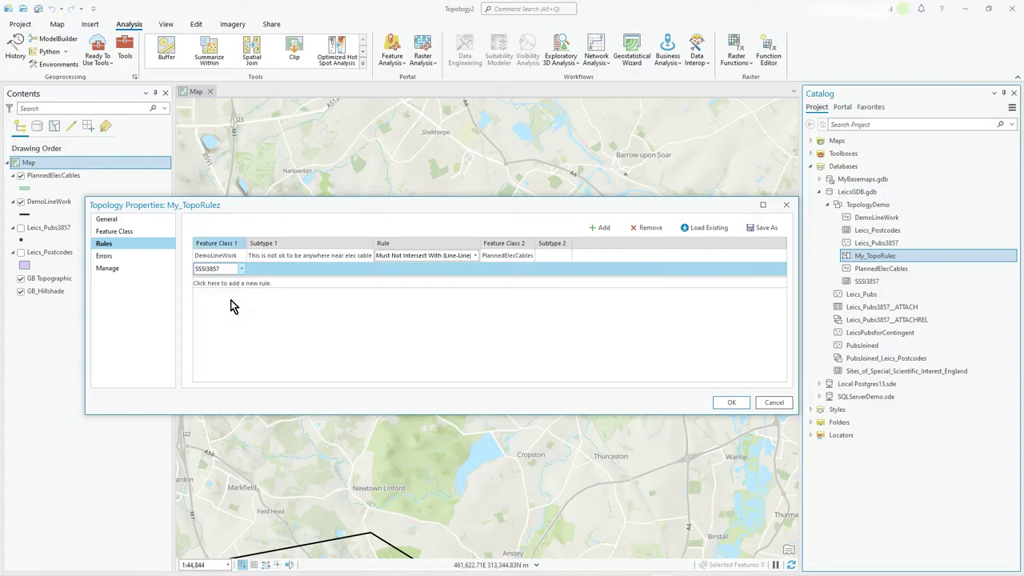
click(467, 272)
click(465, 273)
click(464, 273)
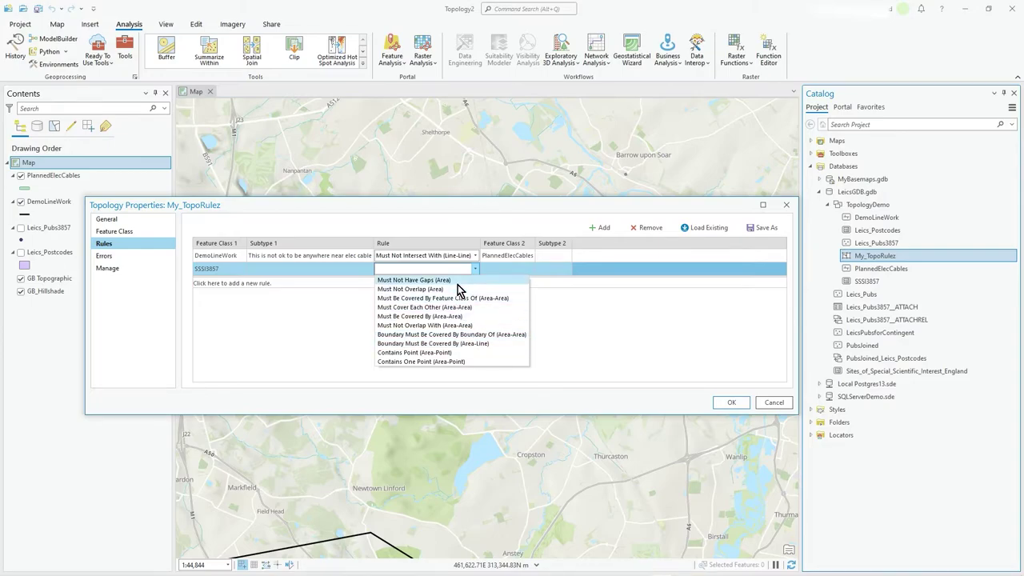
click(583, 315)
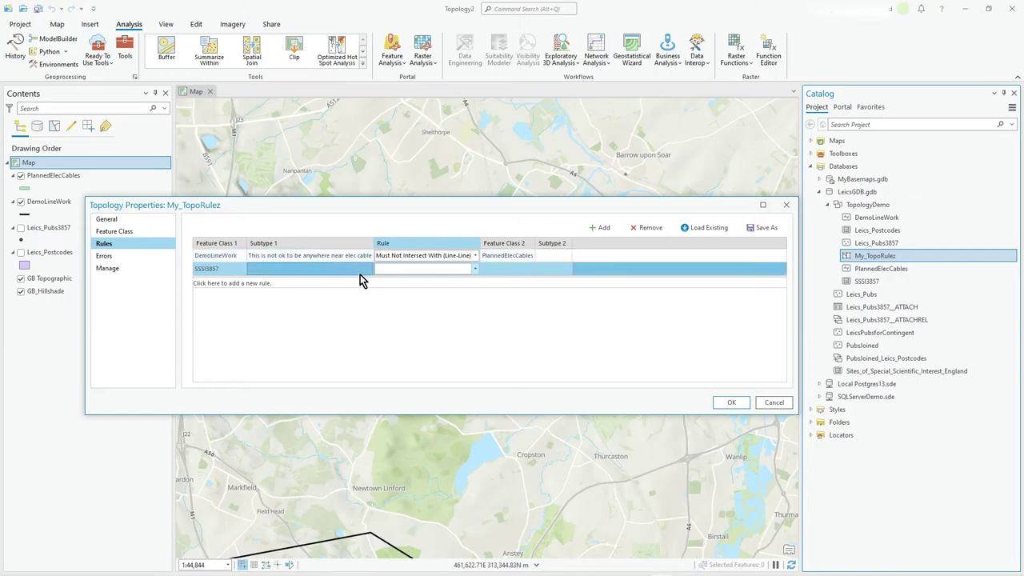
click(519, 272)
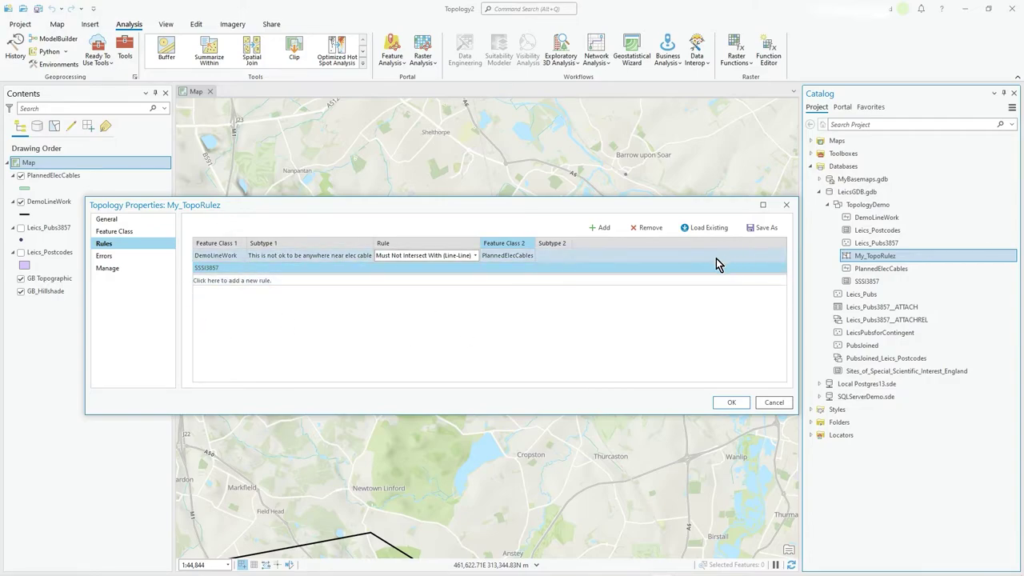
click(650, 229)
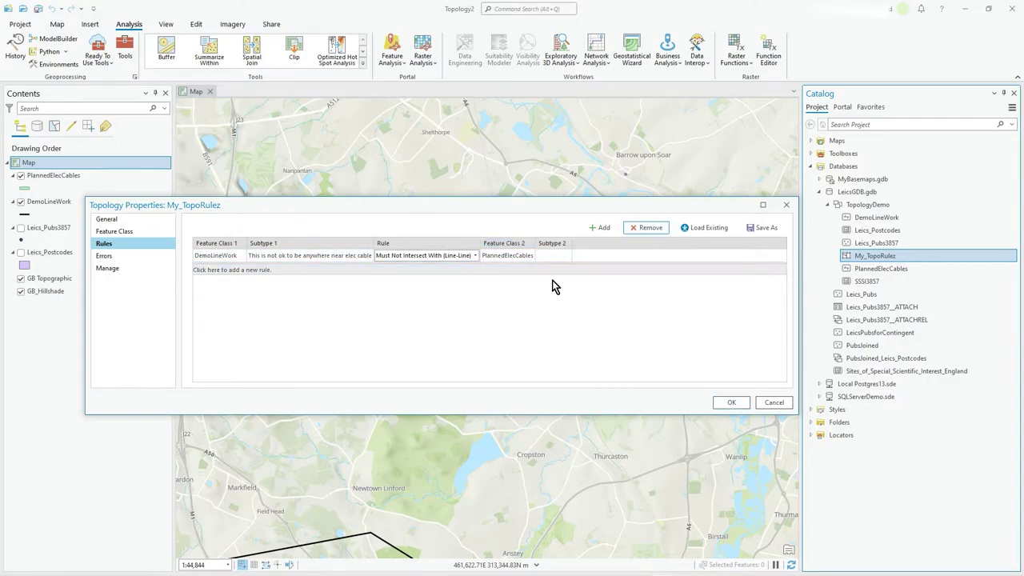
Close Topology Properties and reopen My_TopoRulez properties via Manage from the Catalog.
click(123, 257)
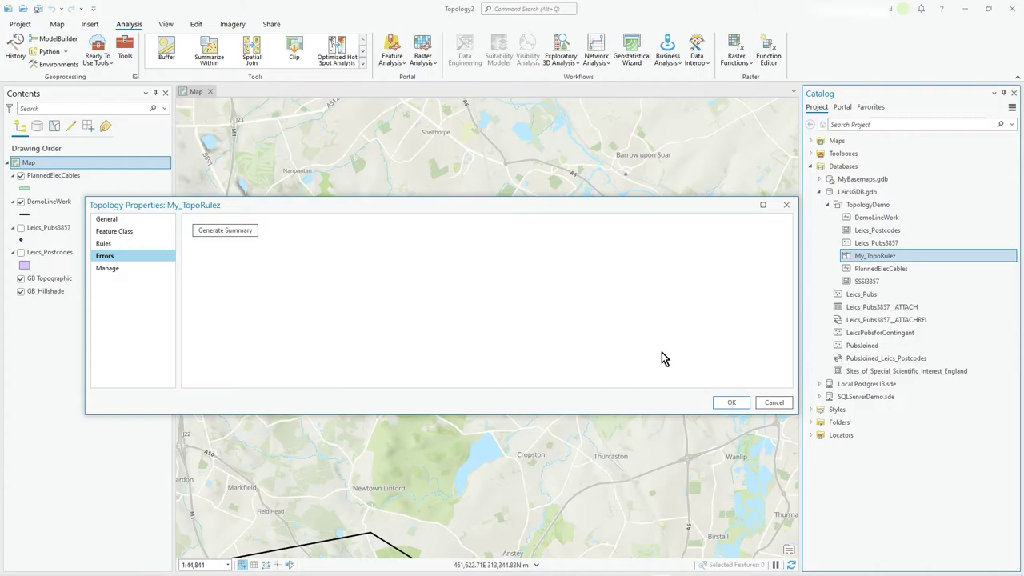
click(774, 404)
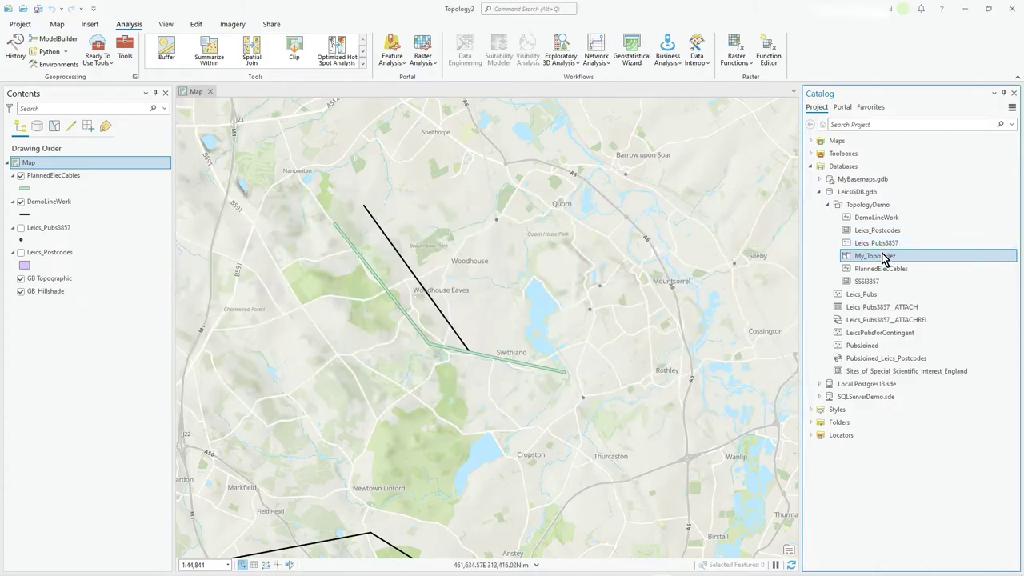
right_click(884, 258)
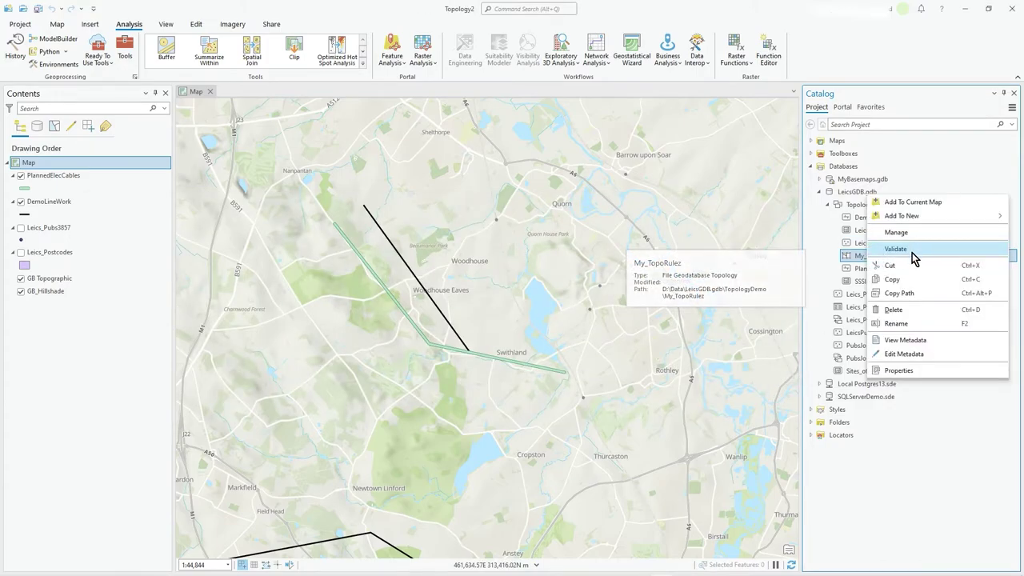
right_click(845, 265)
click(860, 236)
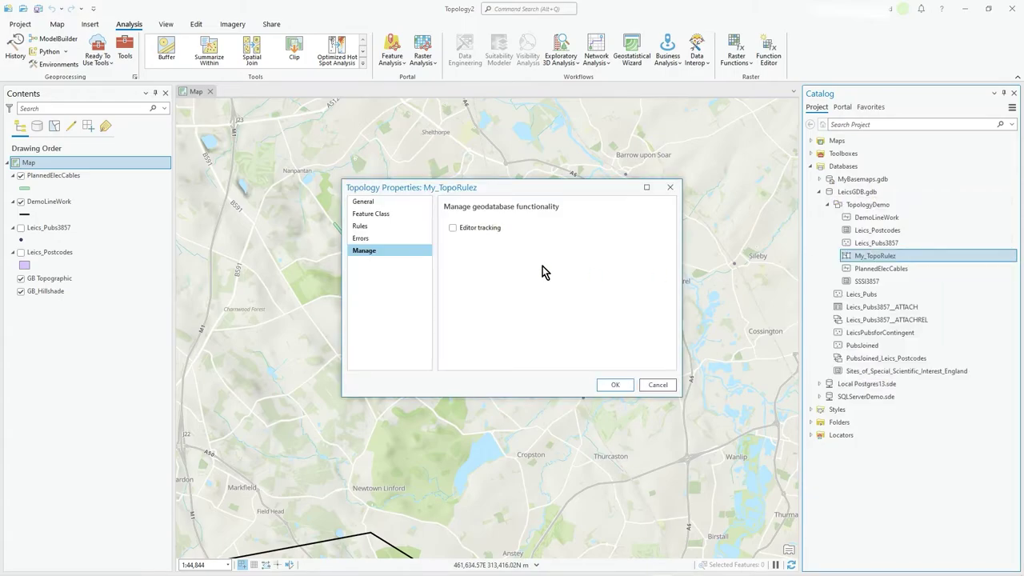
Generate the Errors page summary: DemoLineWork Must not intersect PlannedElecCables with 0 errors.
click(390, 237)
drag(552, 195, 342, 201)
drag(471, 286, 717, 287)
click(276, 219)
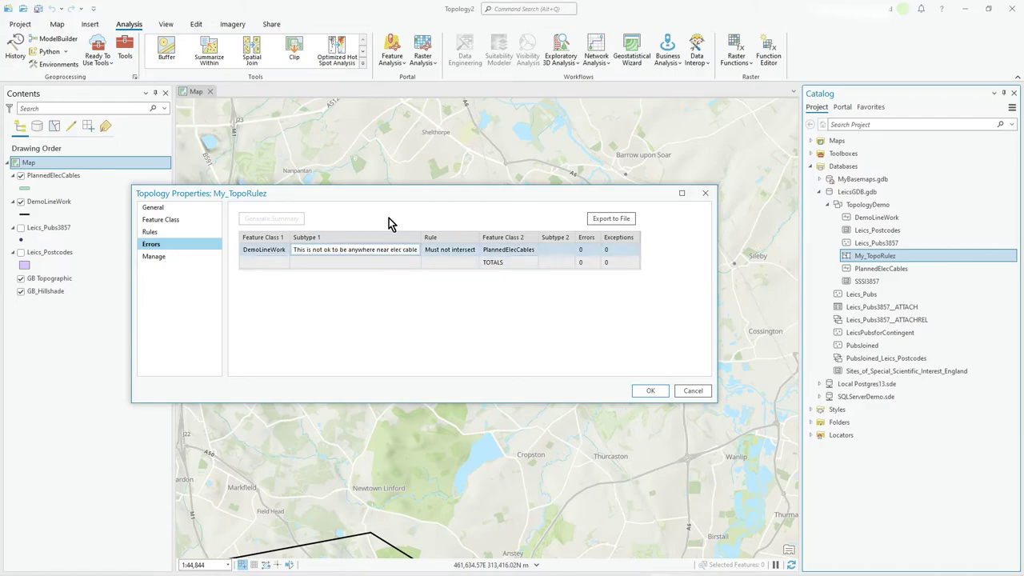
drag(437, 197, 475, 371)
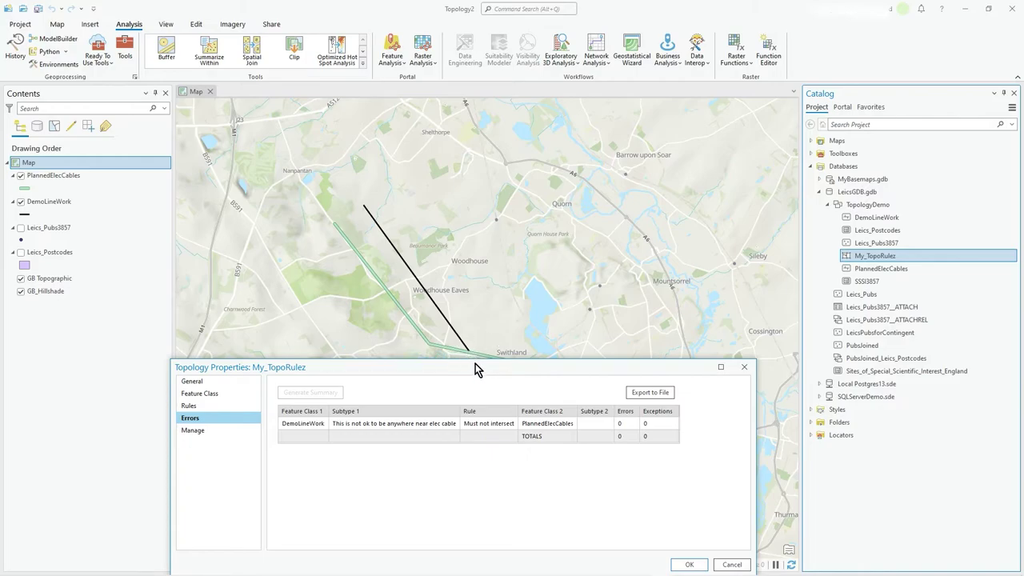
drag(475, 367, 470, 220)
click(281, 275)
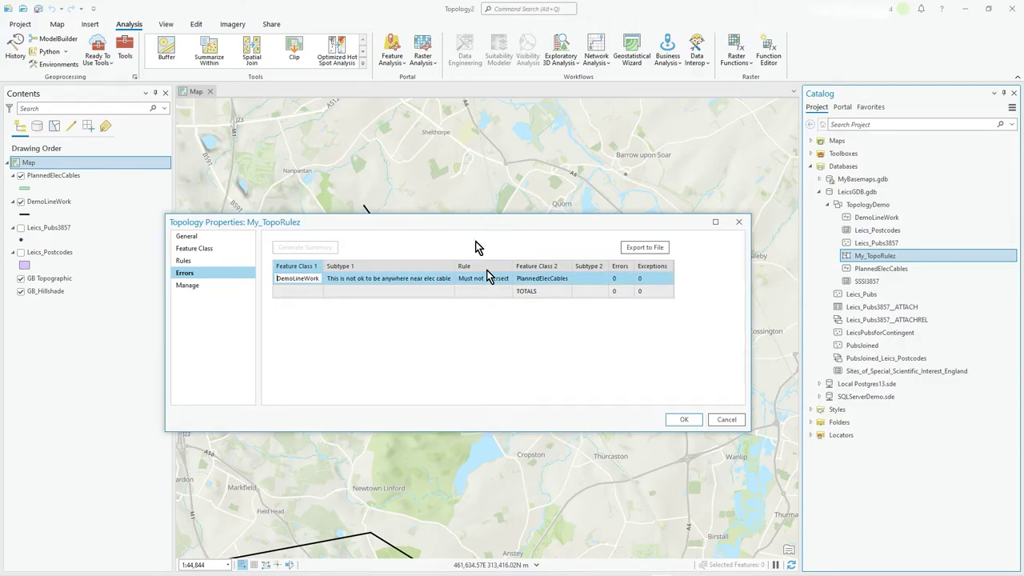
drag(463, 218, 497, 168)
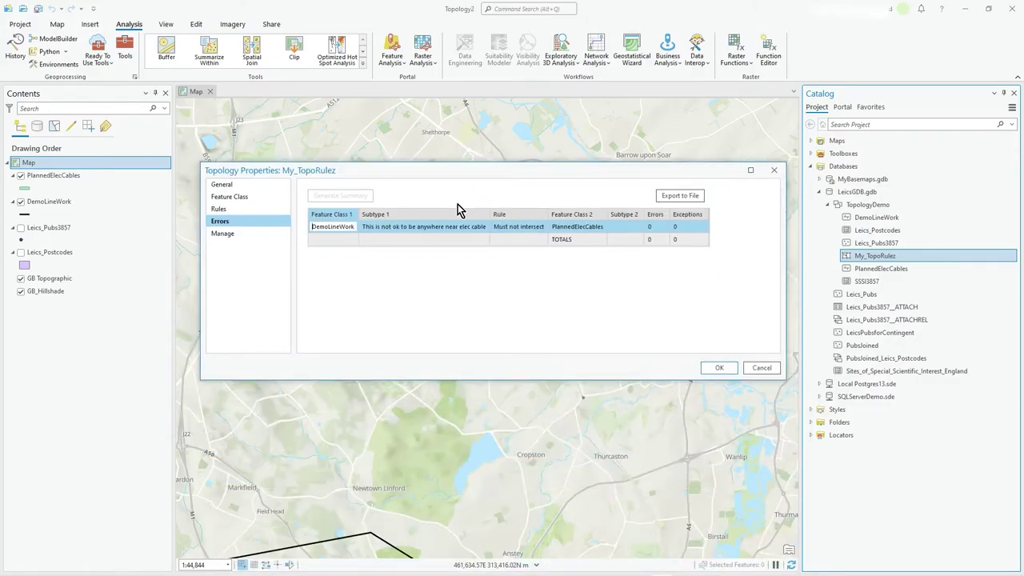
Export the error summary to C:\temp\topoerrors.csv.
click(689, 198)
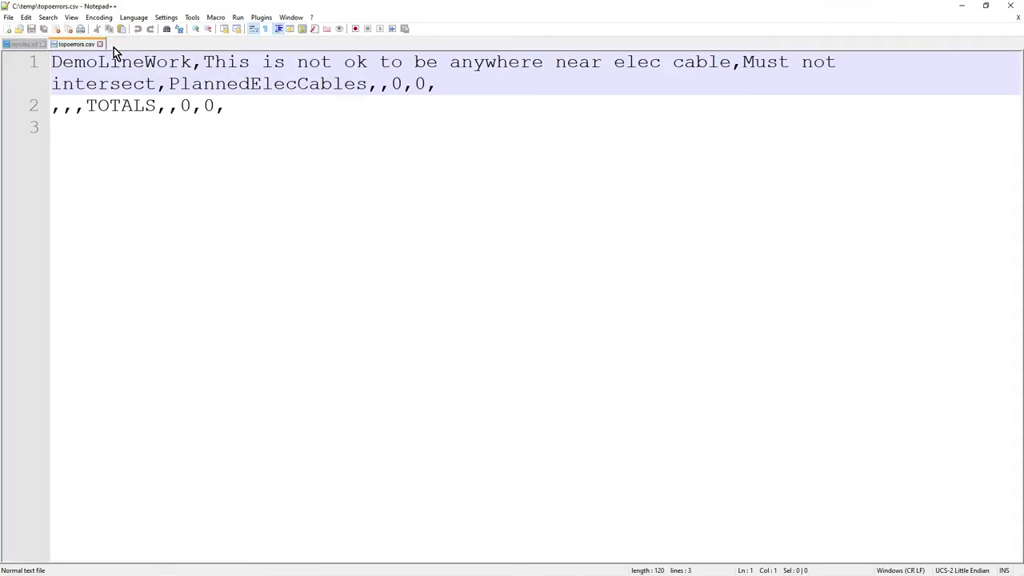
Close the other Notepad++ tab and restore the window smaller, showing only topoerrors.csv.
click(43, 44)
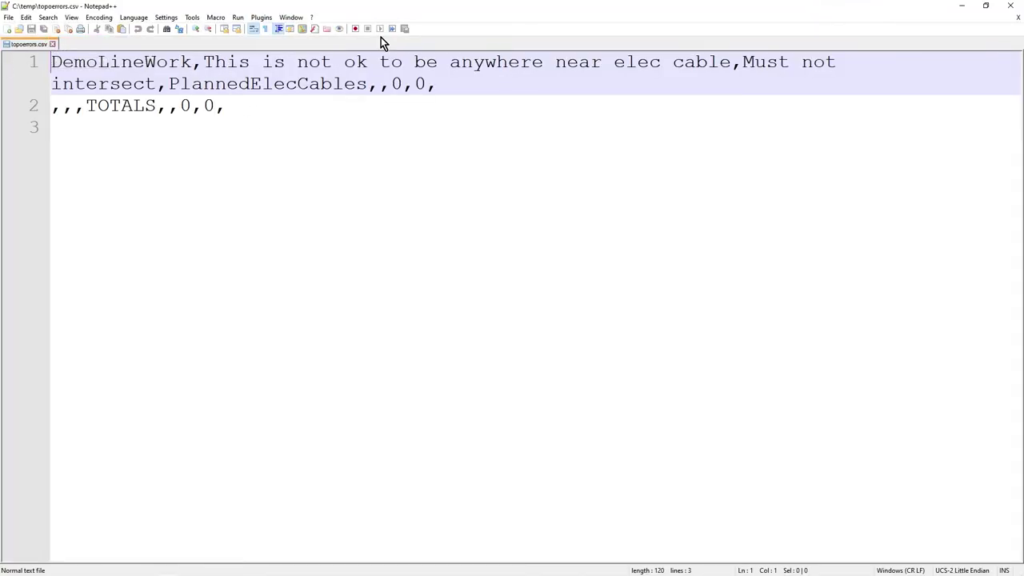
drag(478, 16, 555, 274)
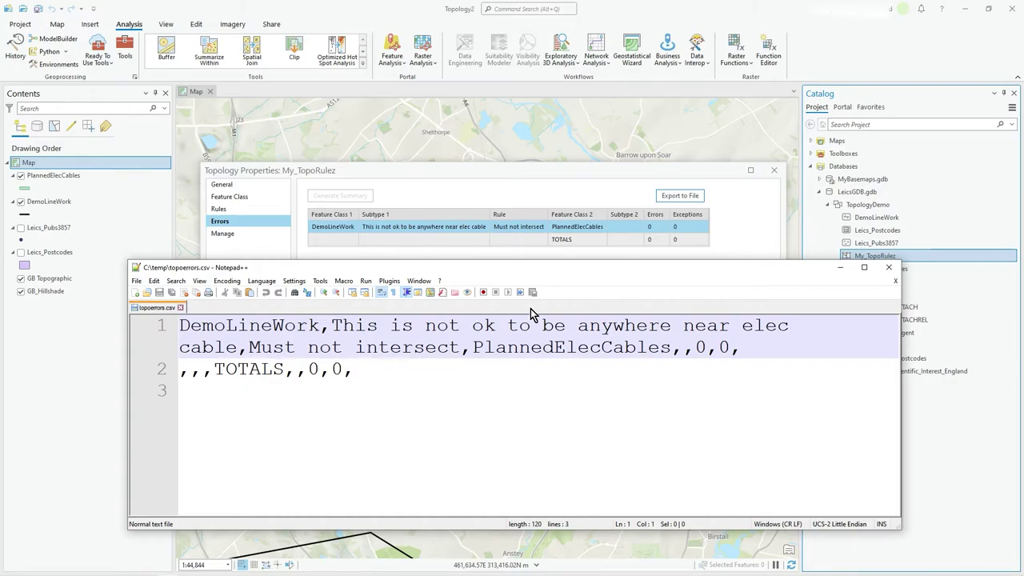
Close Notepad++ and Topology Properties, then validate the My_TopoRulez topology.
click(888, 268)
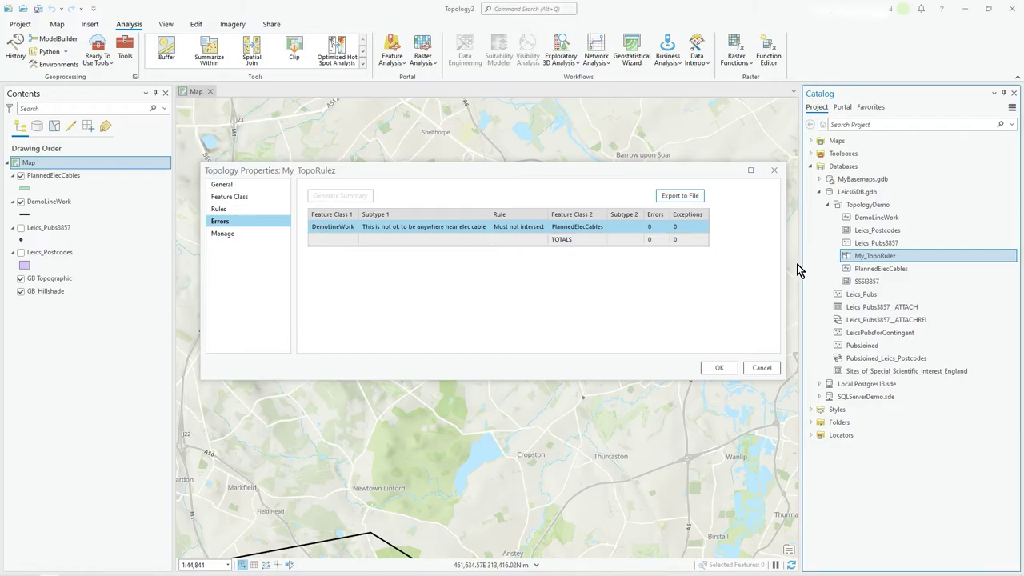
click(719, 370)
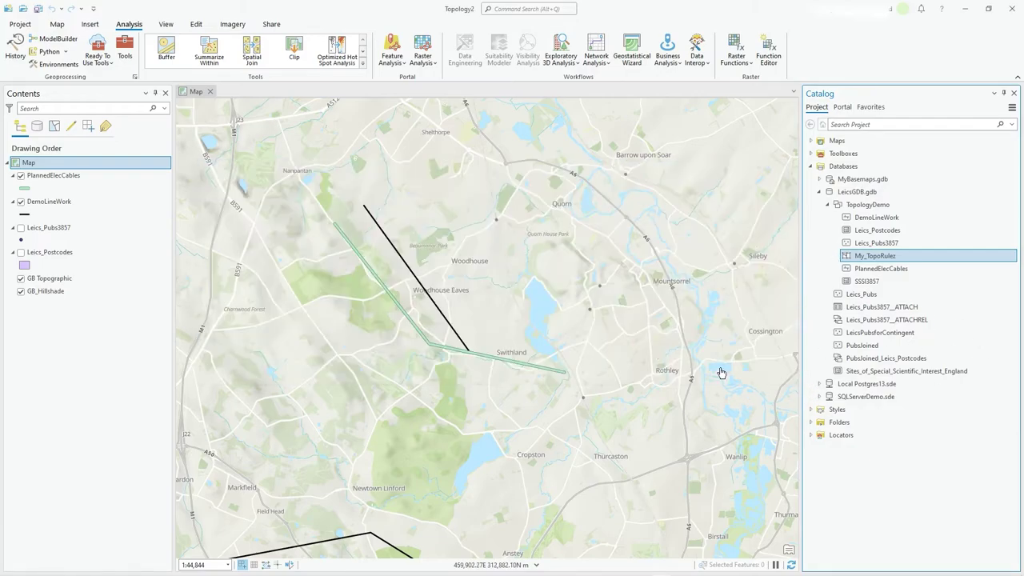
right_click(857, 257)
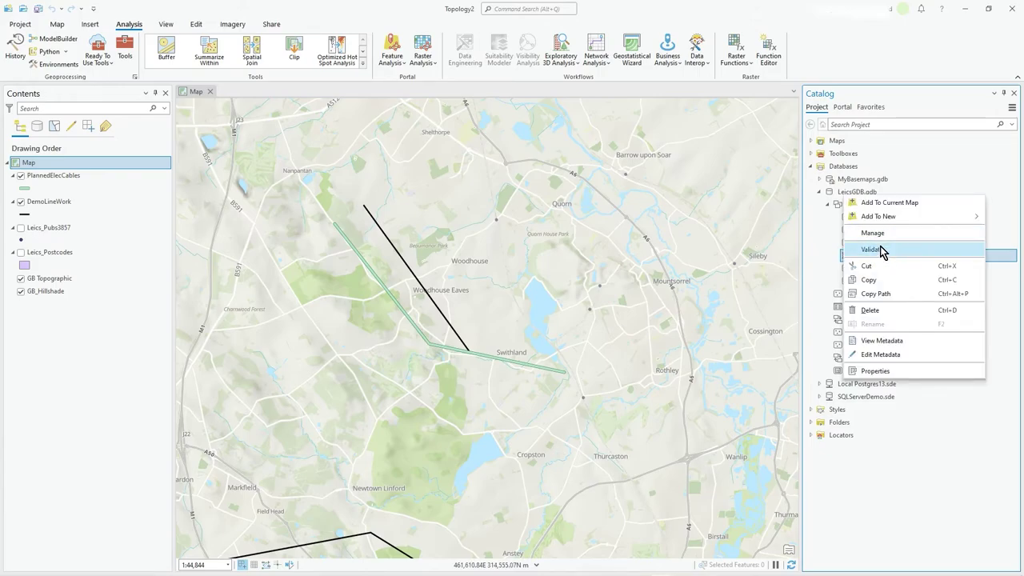
click(872, 250)
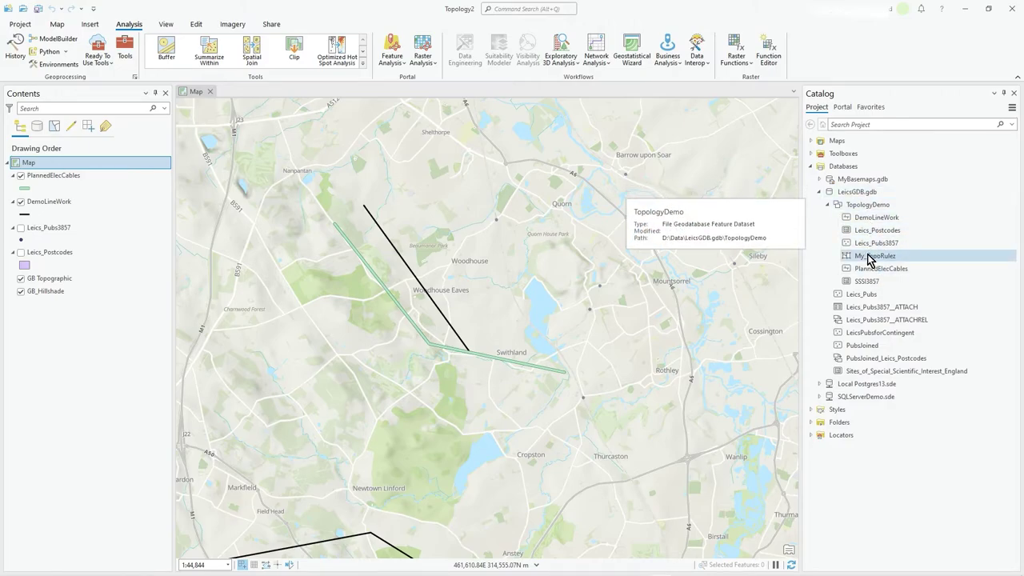
Regenerate the error summary, now showing 1 Must not intersect error for DemoLineWork.
right_click(870, 255)
click(880, 201)
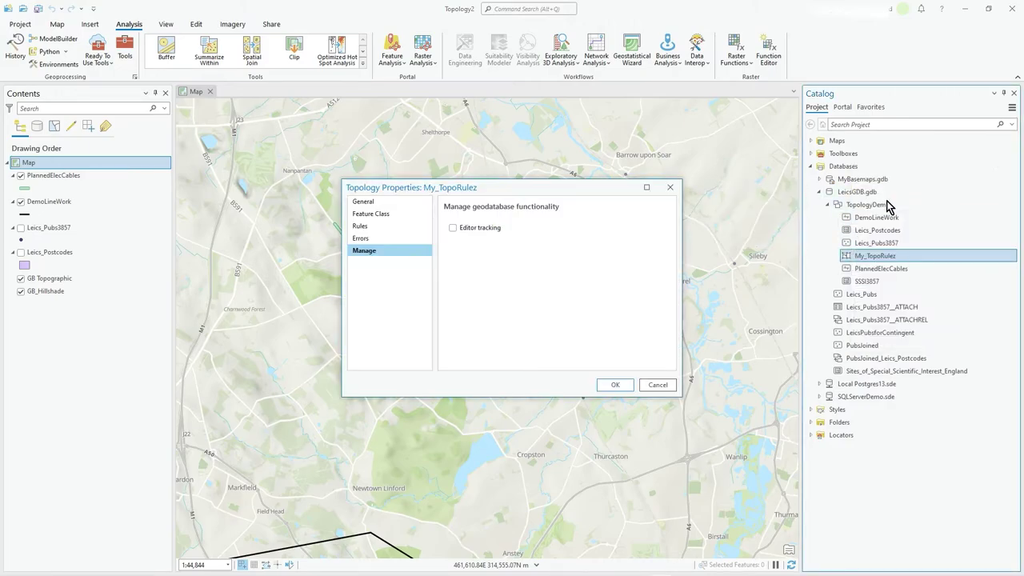
click(385, 243)
click(489, 220)
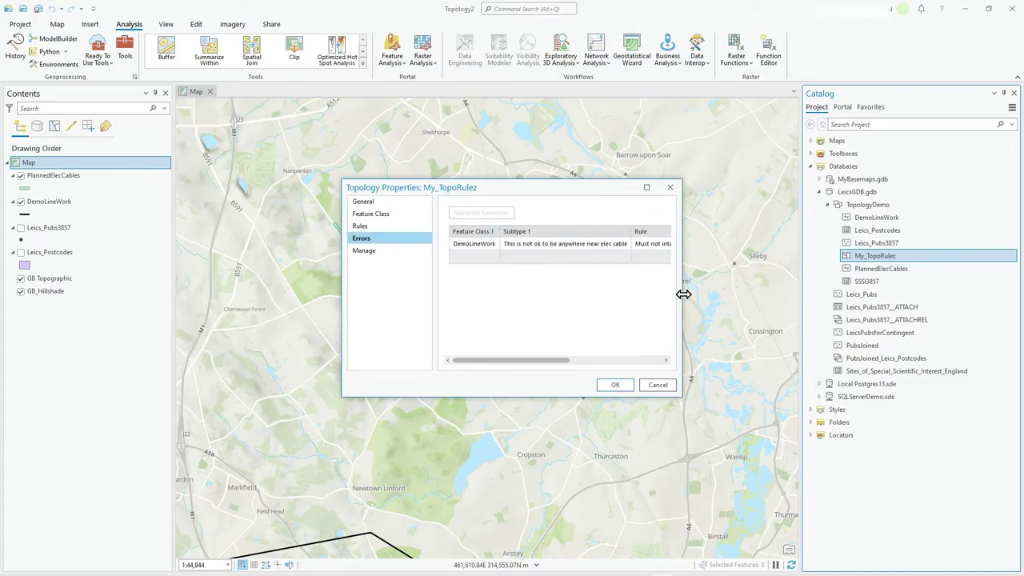
drag(681, 293, 867, 291)
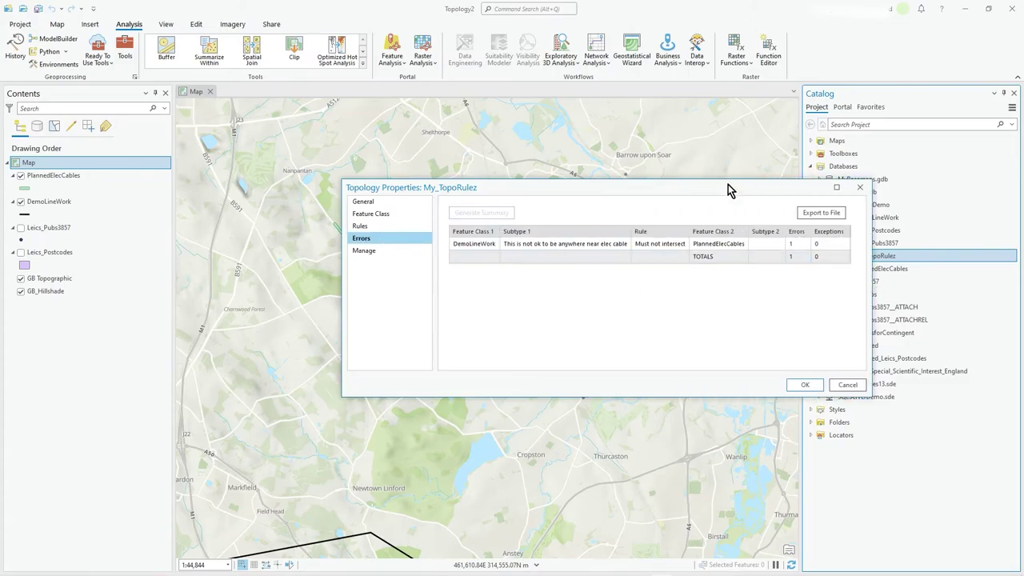
drag(728, 189, 527, 194)
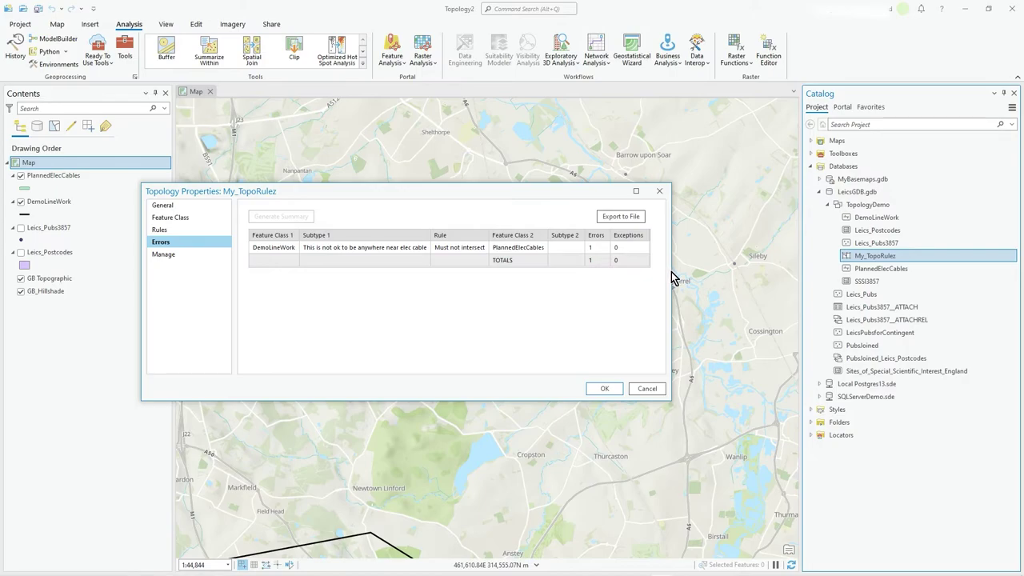
drag(672, 272, 747, 276)
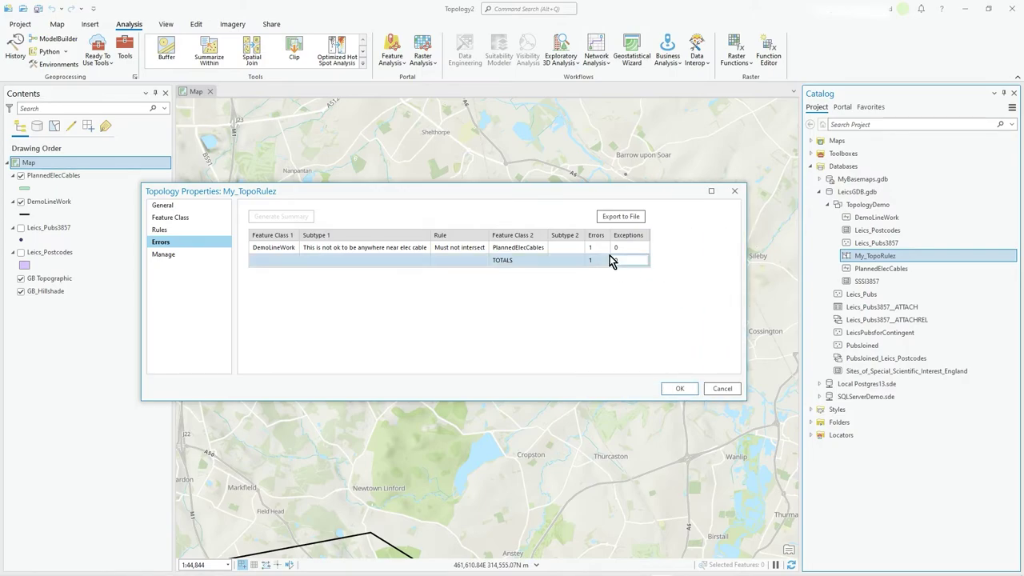
click(600, 247)
click(589, 258)
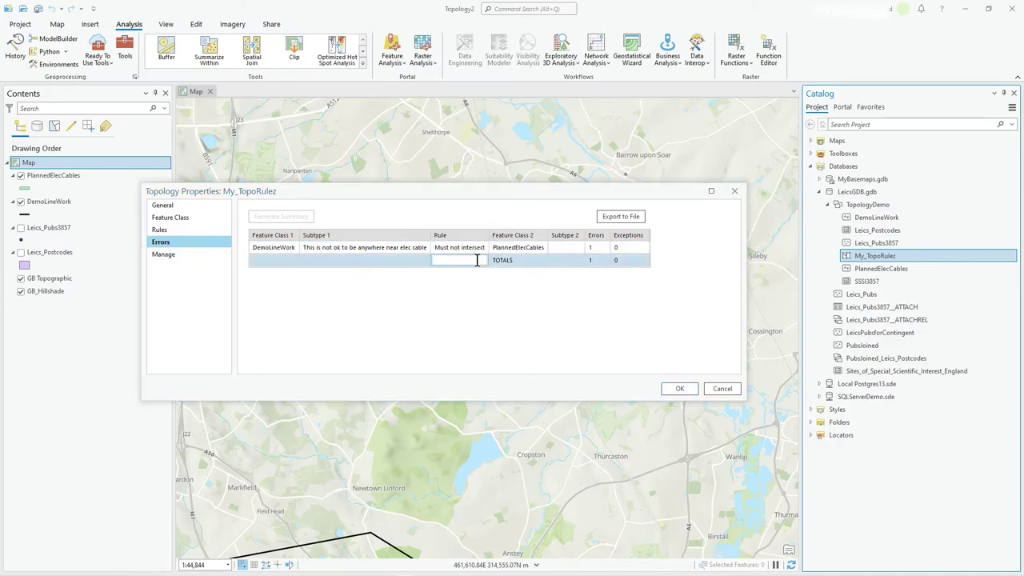
click(162, 257)
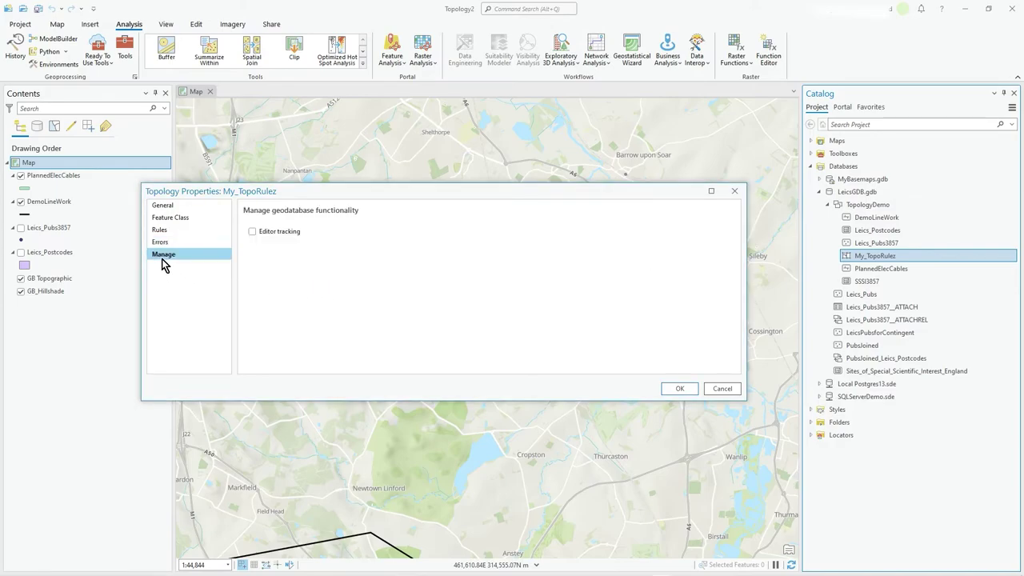
Switch editor tracking on and back off, then return to the Errors page showing 1 error.
click(273, 234)
scroll(400, 288, down, 2)
scroll(424, 308, up, 2)
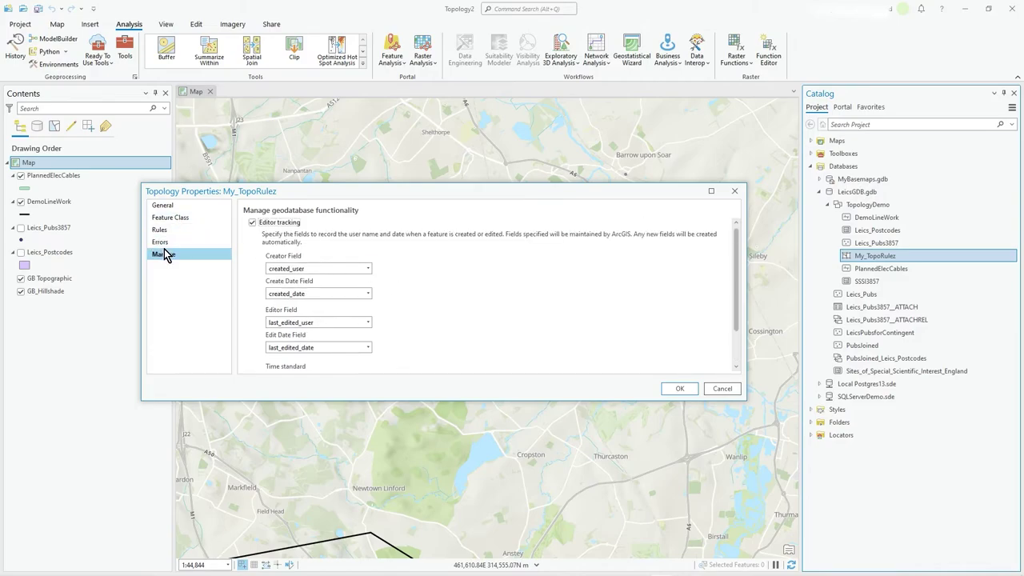
click(281, 224)
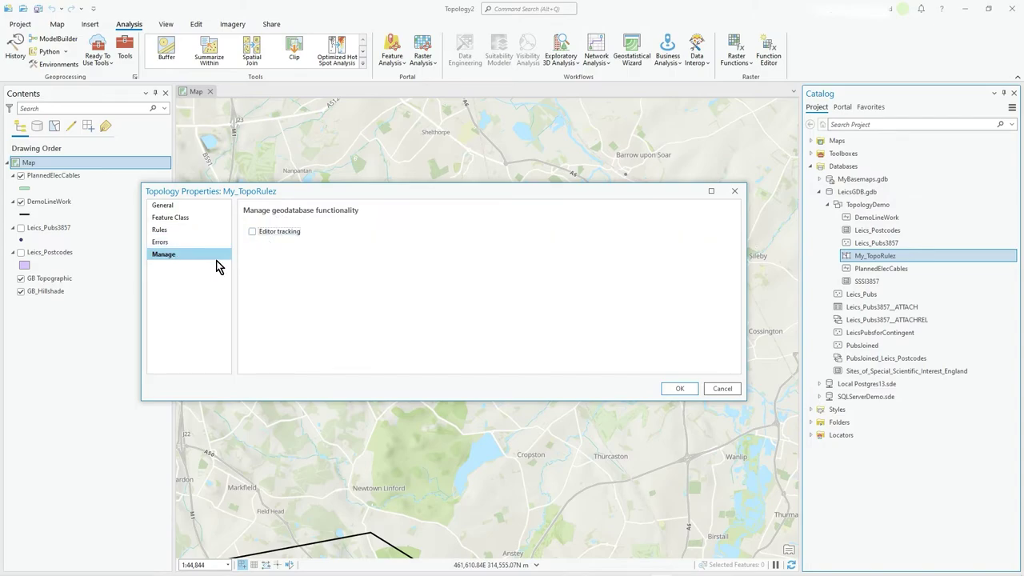
click(180, 242)
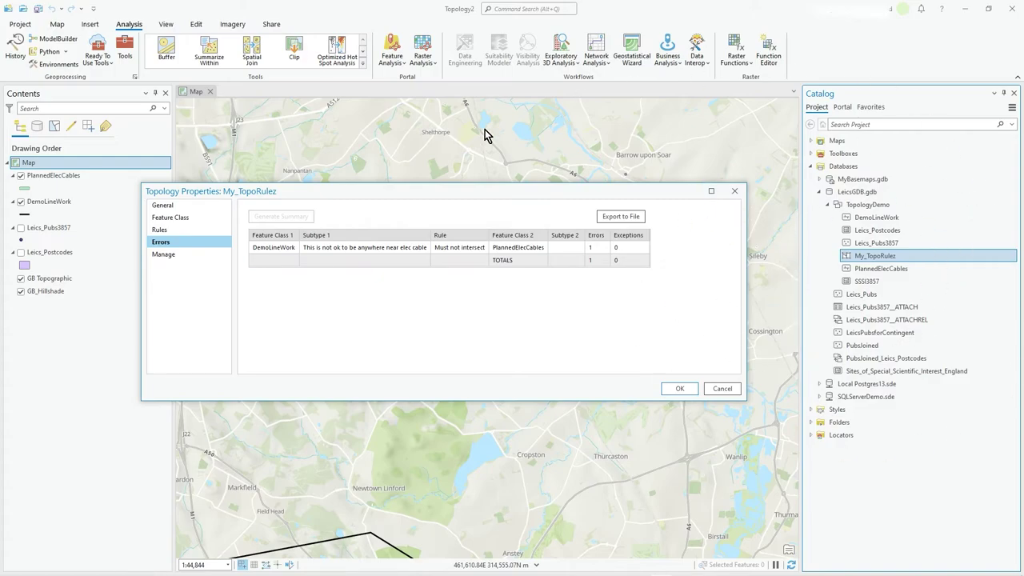
Cancel the topology properties and add My_TopoRulez with its error layers to the current map.
click(721, 389)
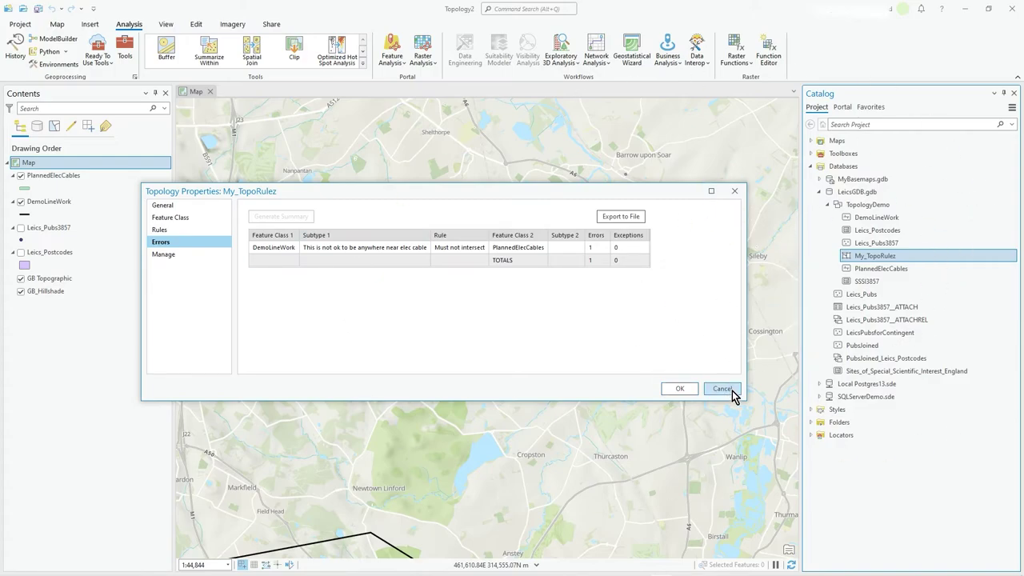
right_click(864, 257)
click(893, 204)
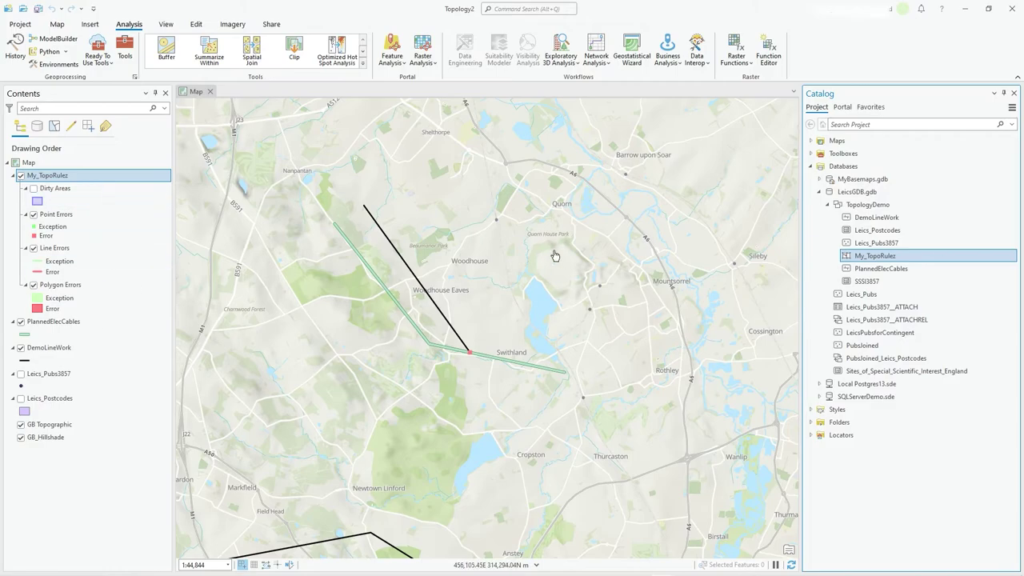
scroll(400, 320, down, 3)
scroll(448, 360, up, 2)
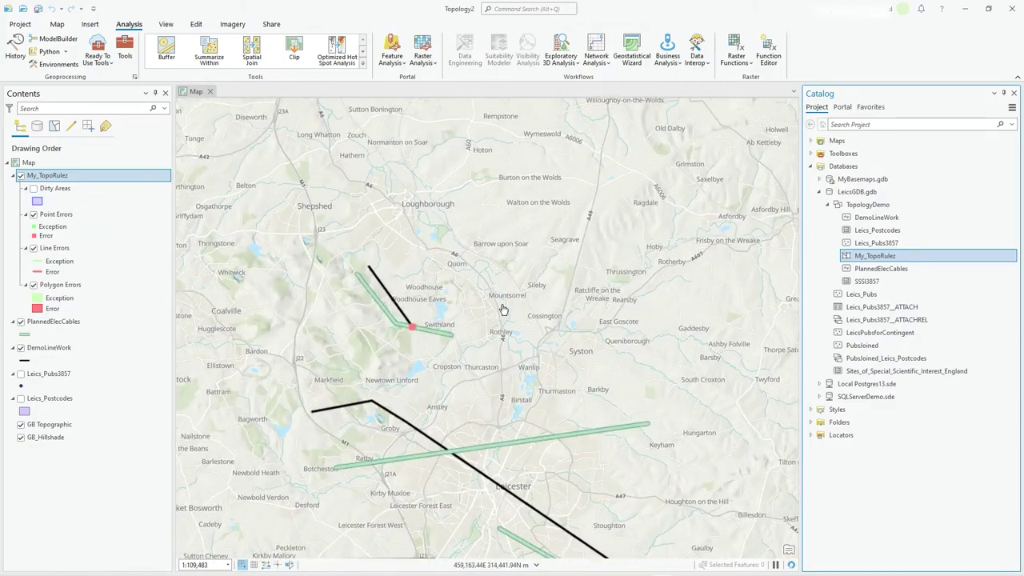
click(196, 24)
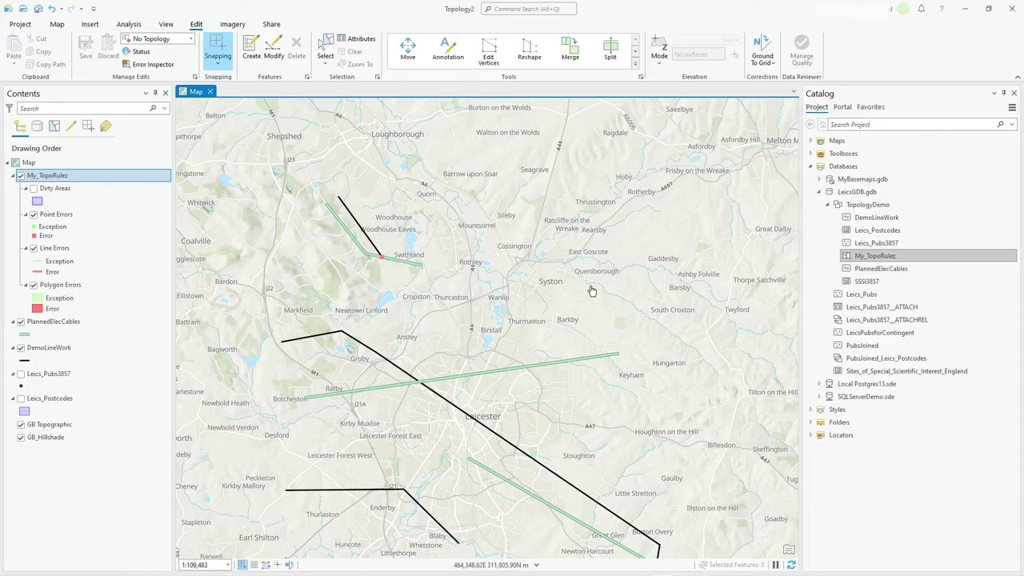
Turn on snapping and toggle the Dirty Areas layer's visibility off and on in Contents.
drag(590, 288, 591, 241)
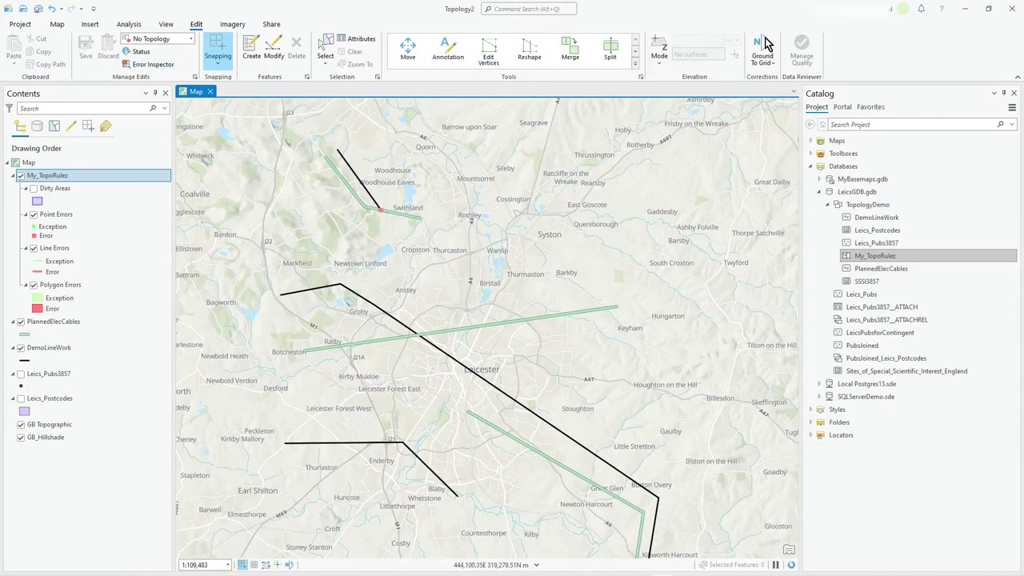
click(204, 63)
scroll(440, 290, down, 2)
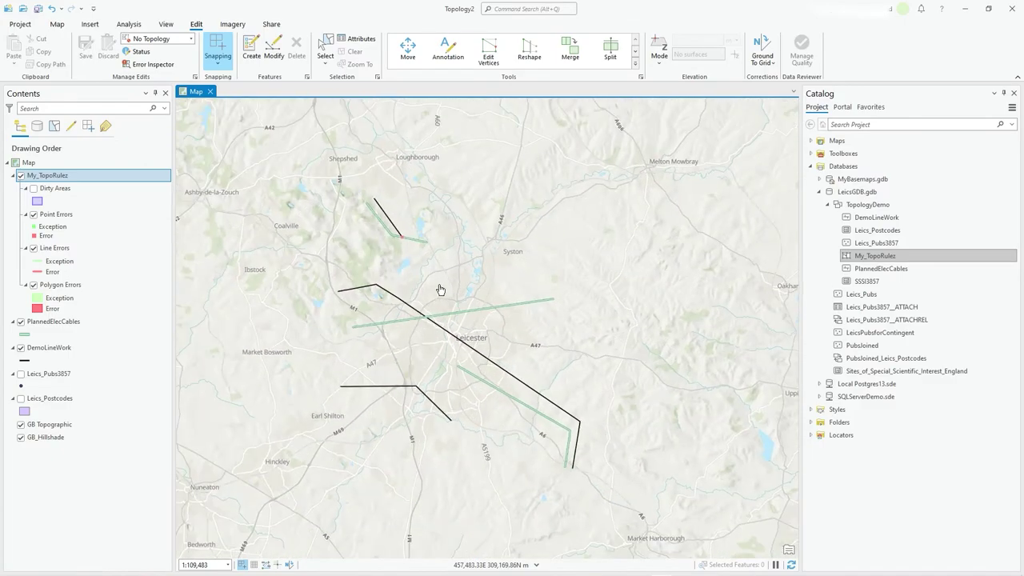
click(33, 190)
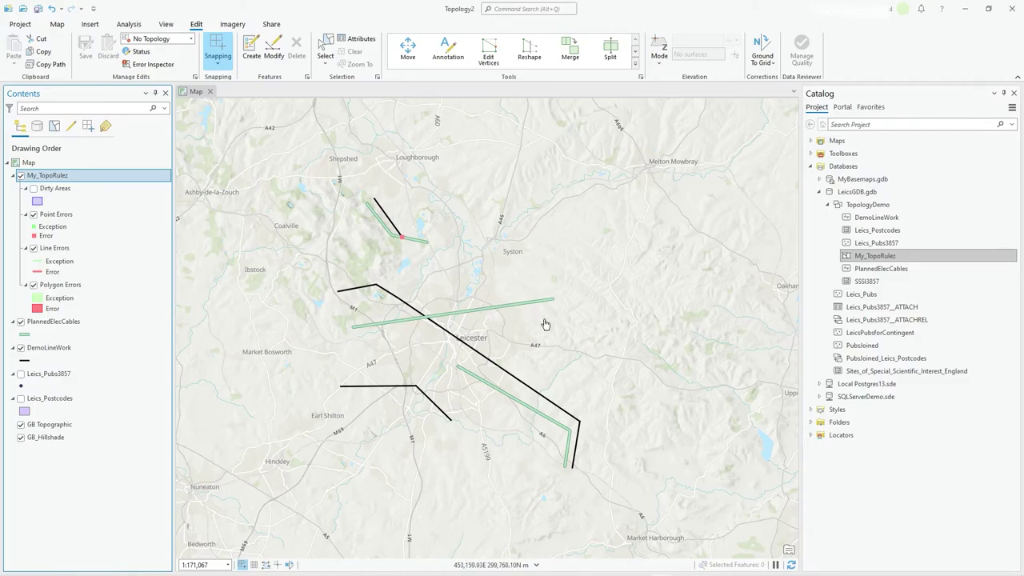
drag(527, 283, 535, 286)
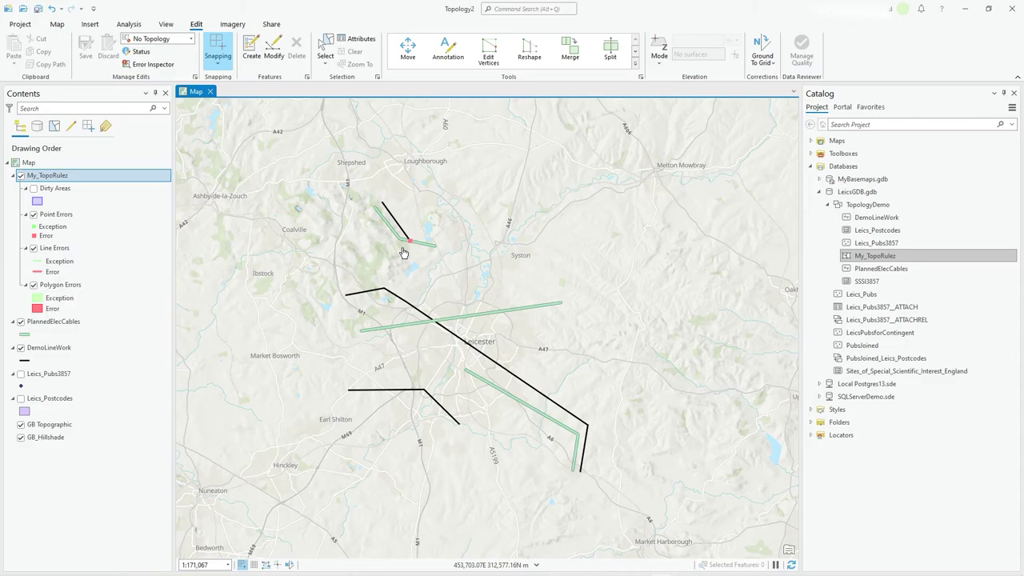
click(35, 189)
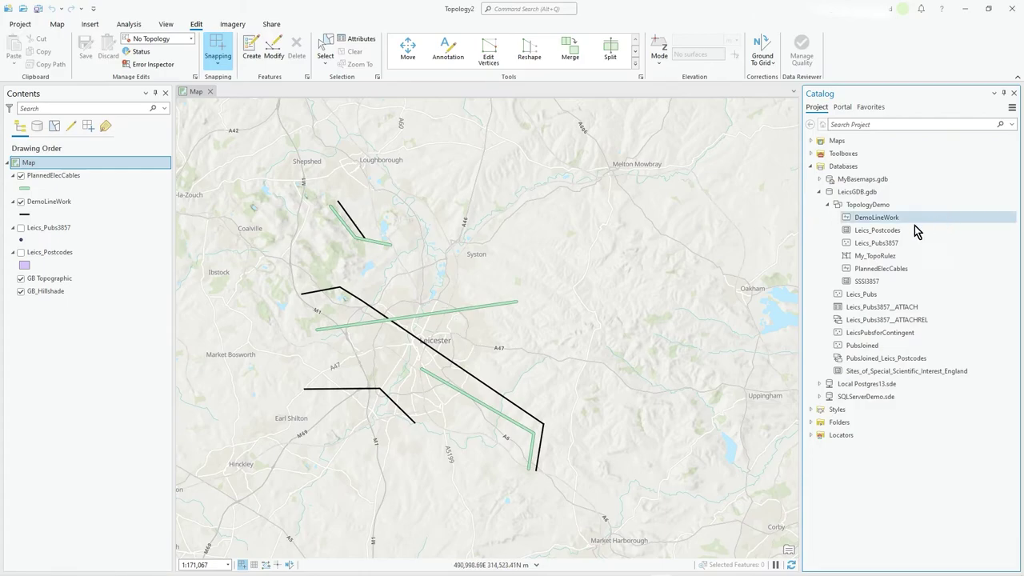
Add My_TopoRulez back to the current map and open the Modify Features tools.
right_click(877, 256)
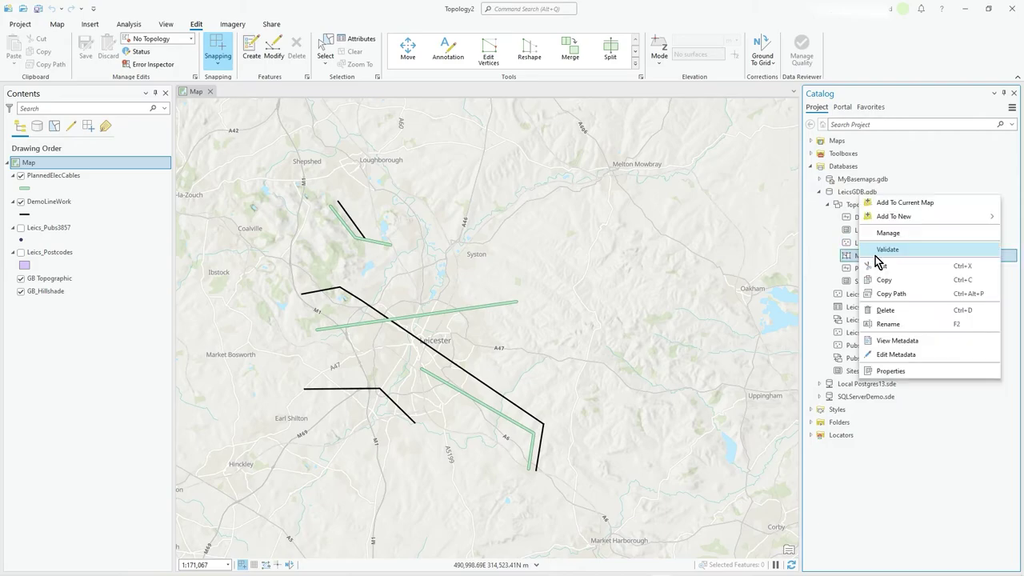
click(914, 205)
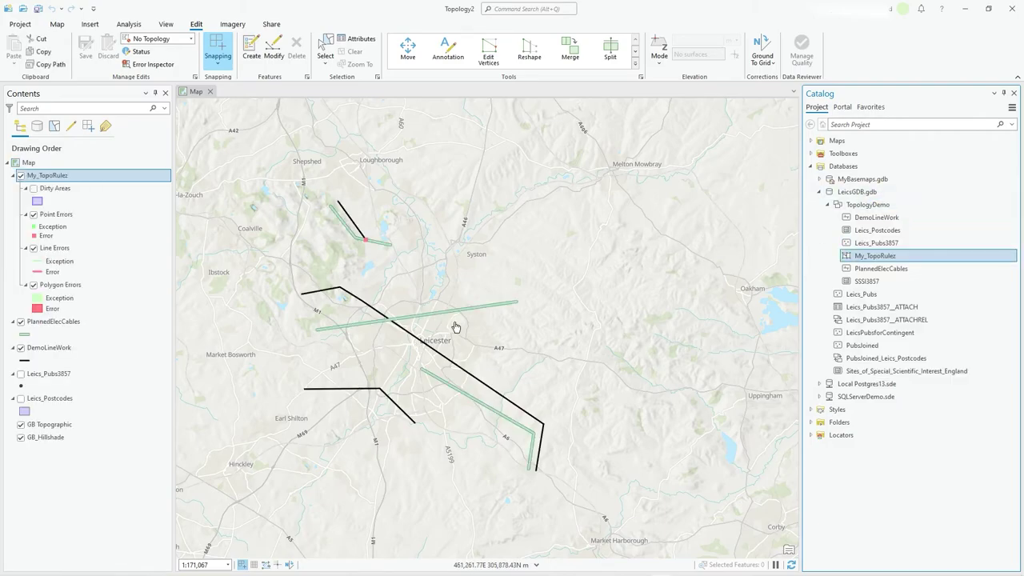
drag(455, 328, 497, 299)
scroll(423, 281, up, 3)
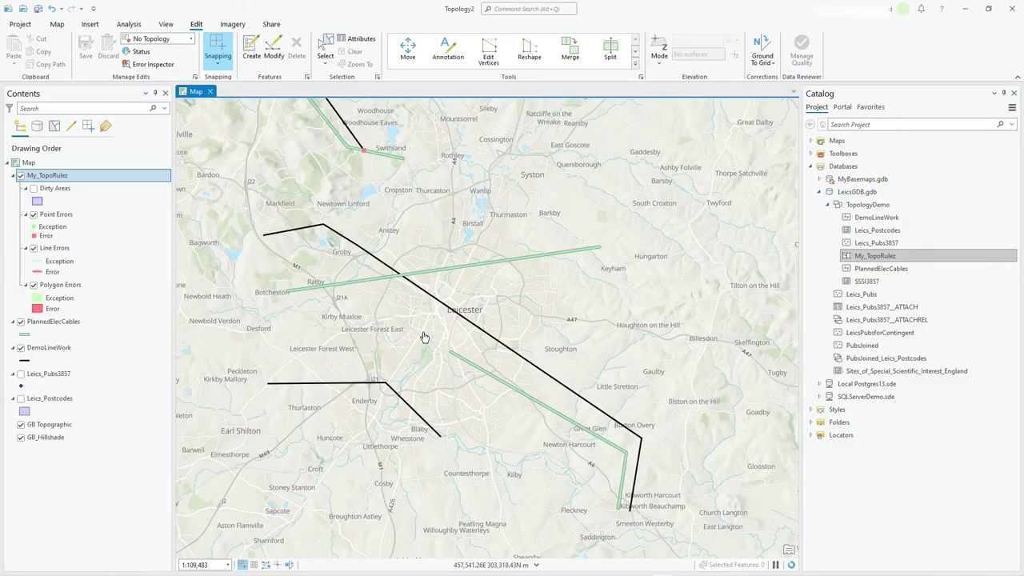
drag(439, 320, 452, 302)
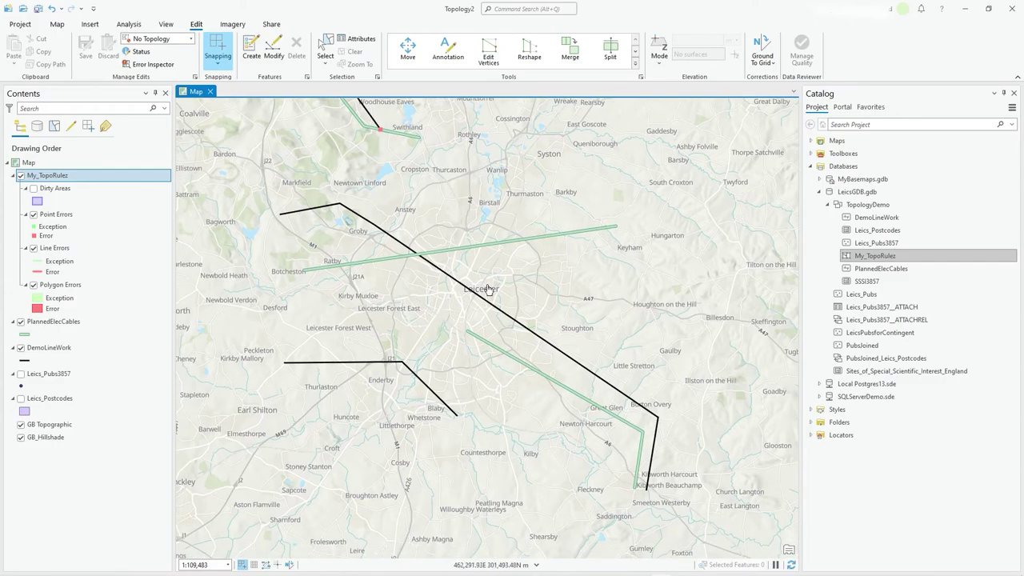
click(275, 50)
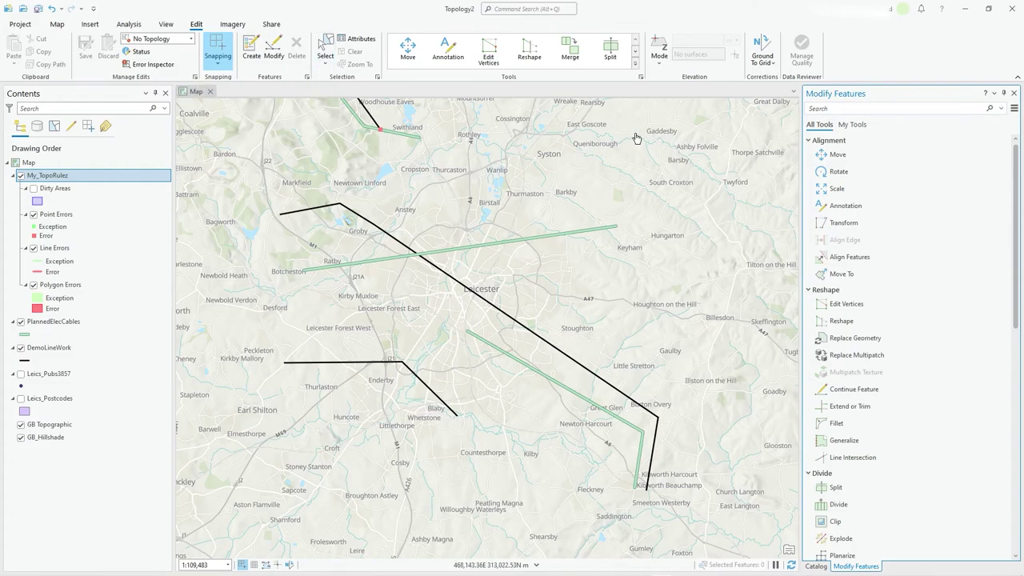
With Edit Vertices, move the DemoLineWork line's end vertex east across the cable and finish.
click(849, 304)
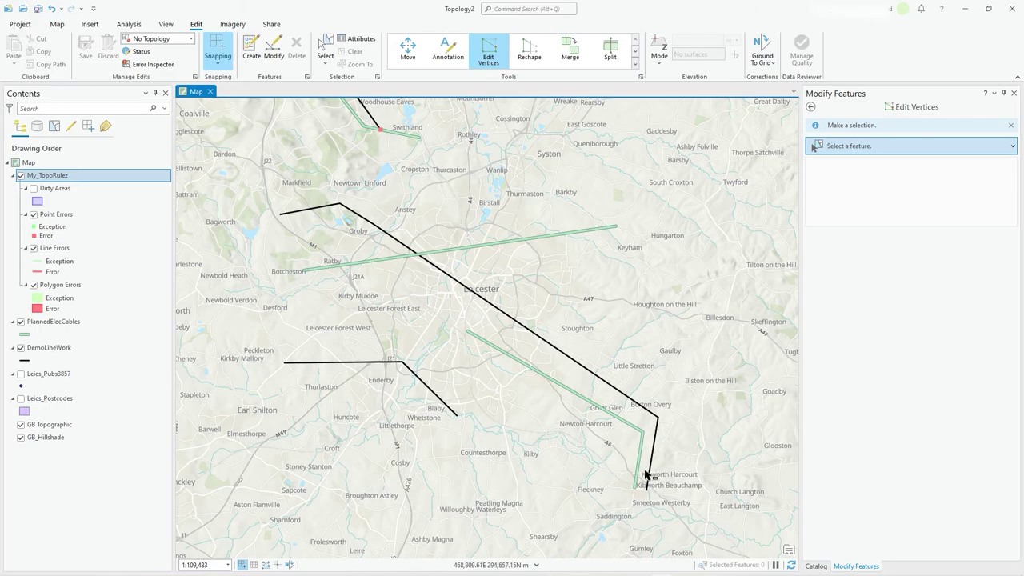
drag(427, 389, 528, 350)
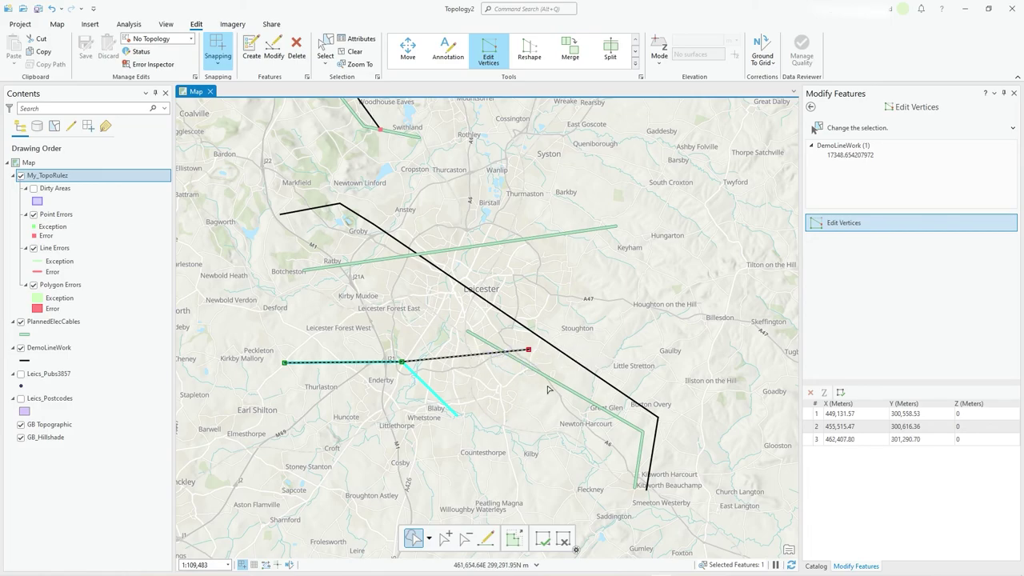
click(543, 538)
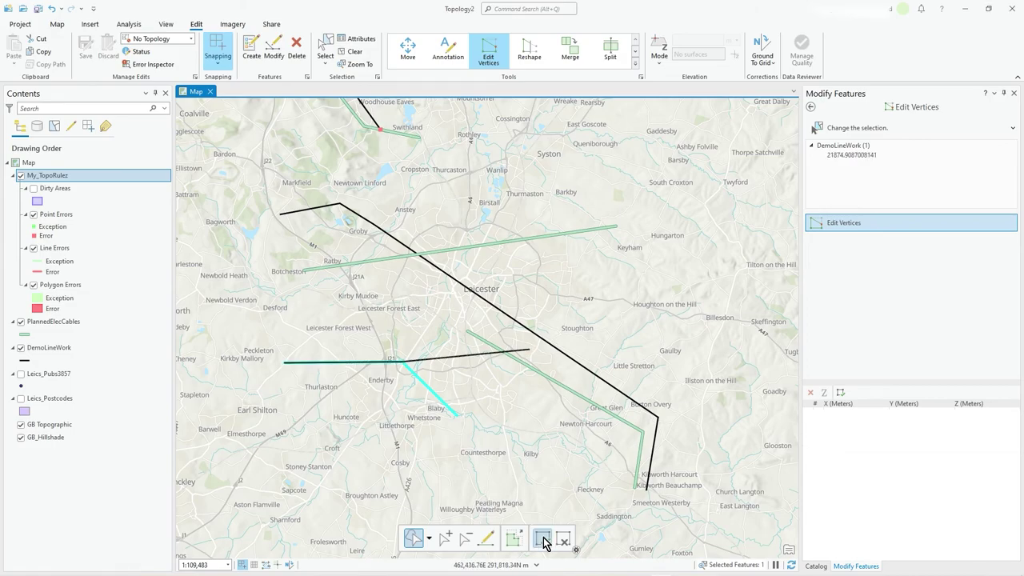
Close Modify Features and turn on the Dirty Areas layer to show the edited line's dirty area.
click(1013, 93)
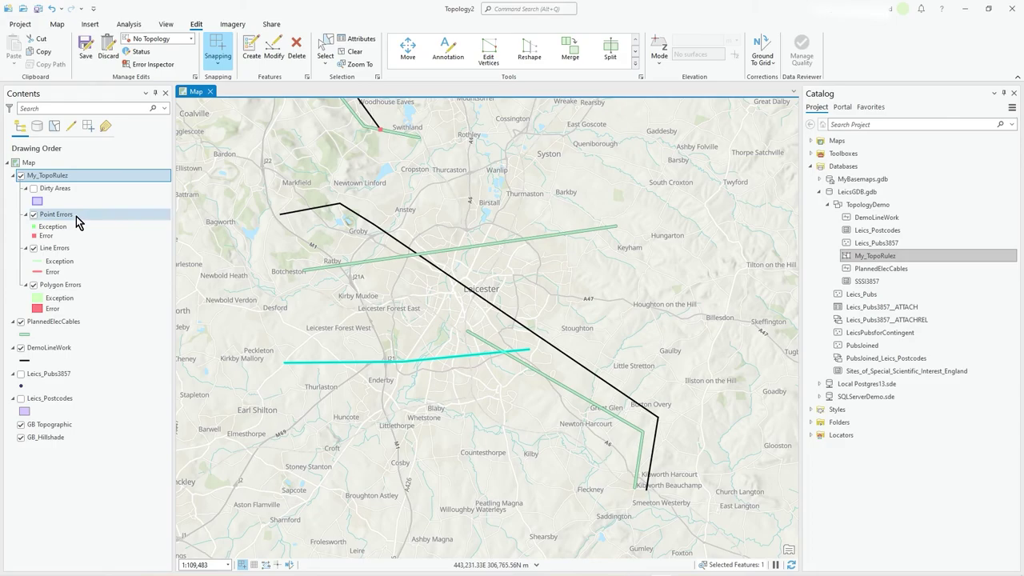
click(33, 189)
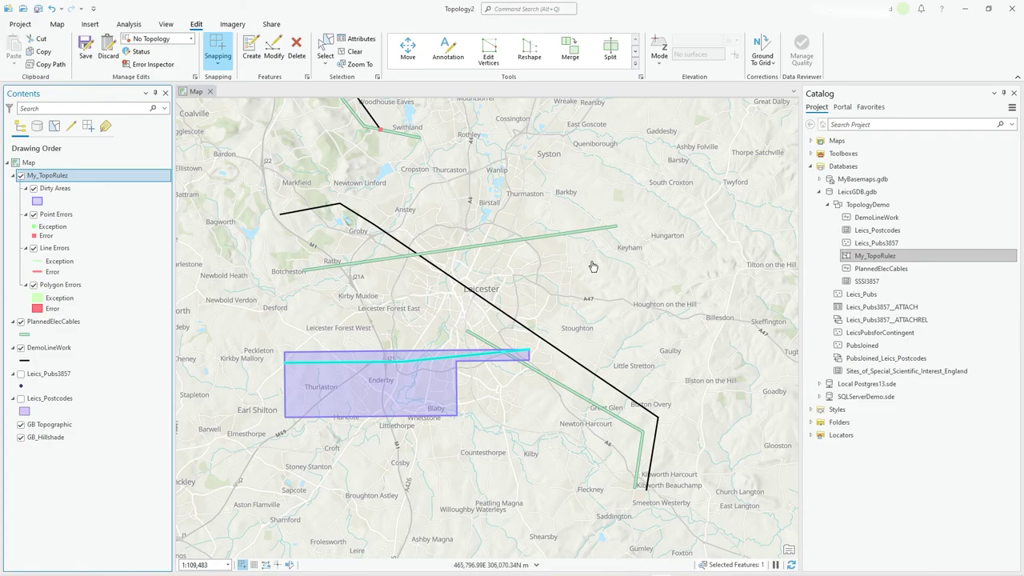
scroll(592, 267, down, 4)
drag(619, 277, 596, 321)
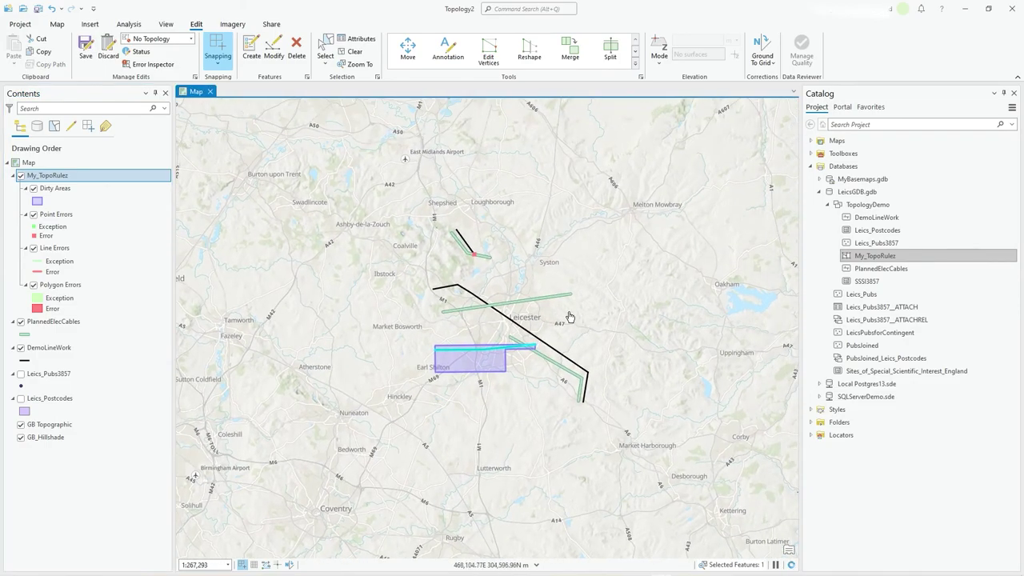
scroll(570, 320, up, 2)
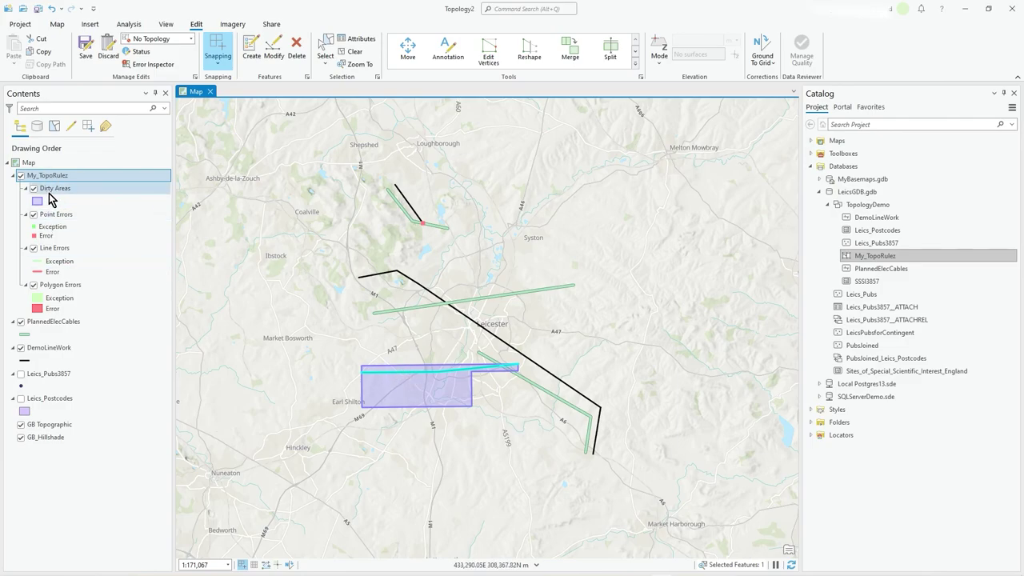
Validate My_TopoRulez from Catalog and zoom around to confirm the dirty area is cleared.
right_click(873, 255)
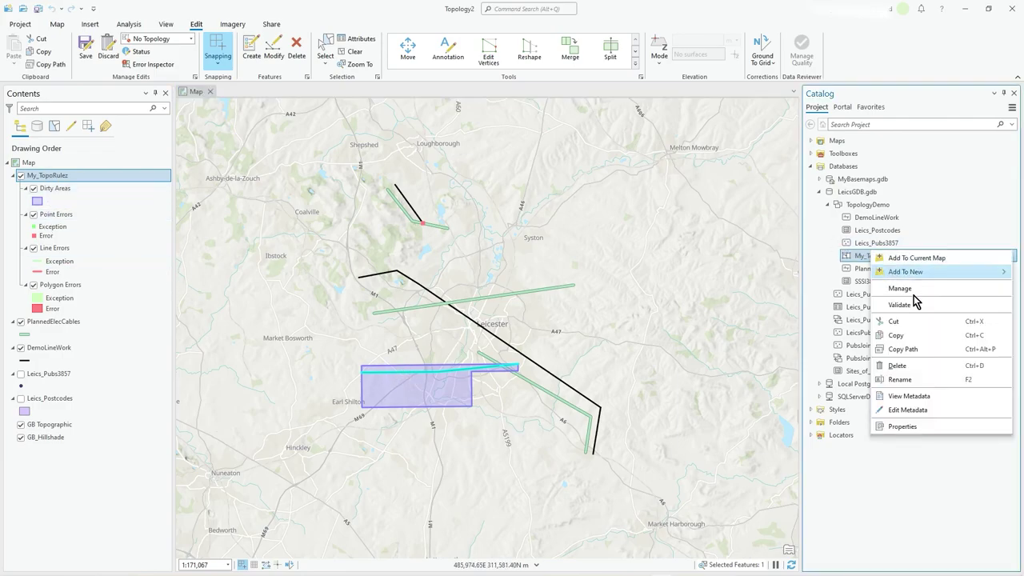
click(912, 306)
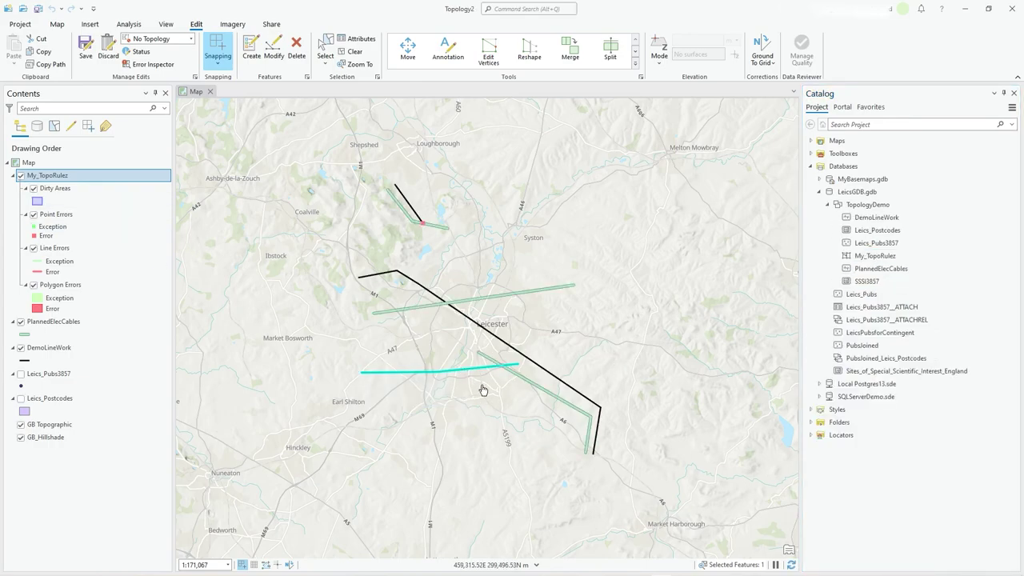
drag(503, 368, 493, 370)
scroll(493, 369, up, 3)
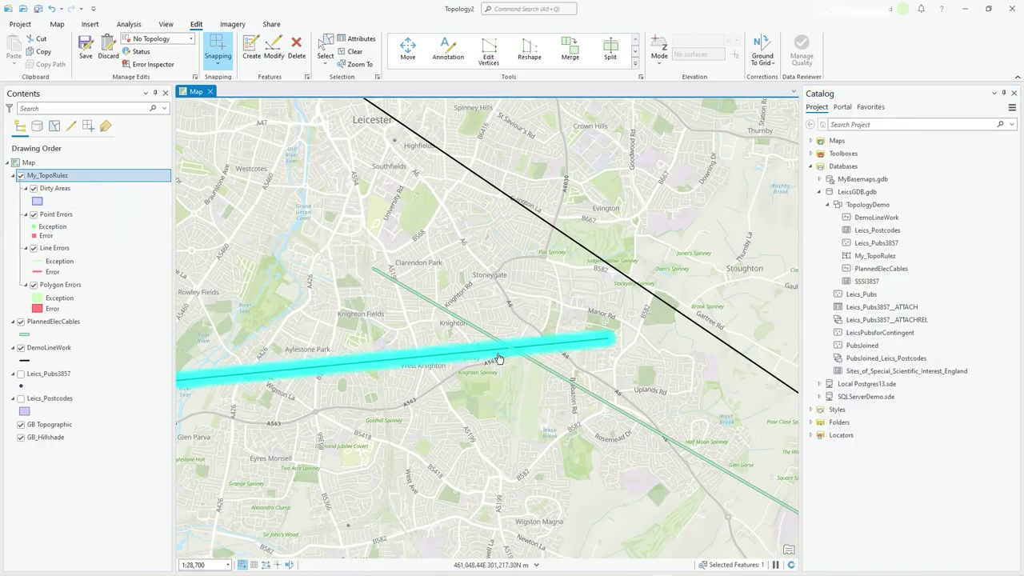
scroll(495, 389, down, 1)
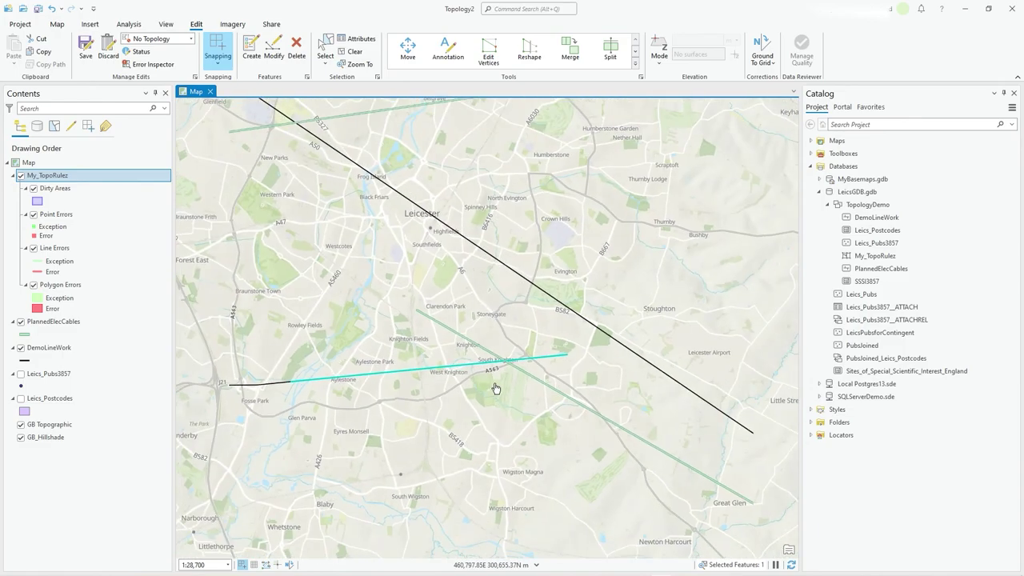
scroll(496, 390, down, 2)
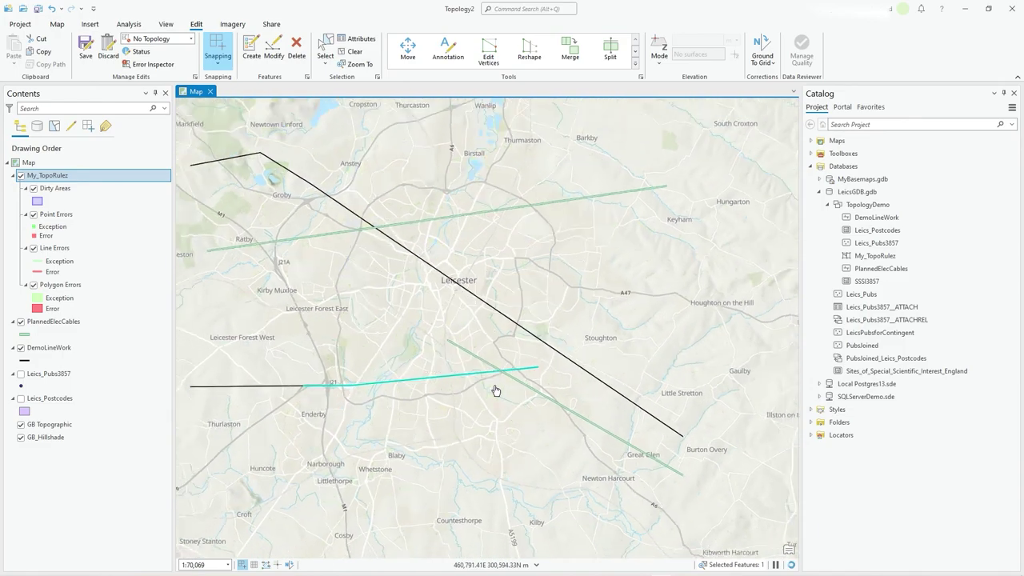
scroll(512, 412, down, 1)
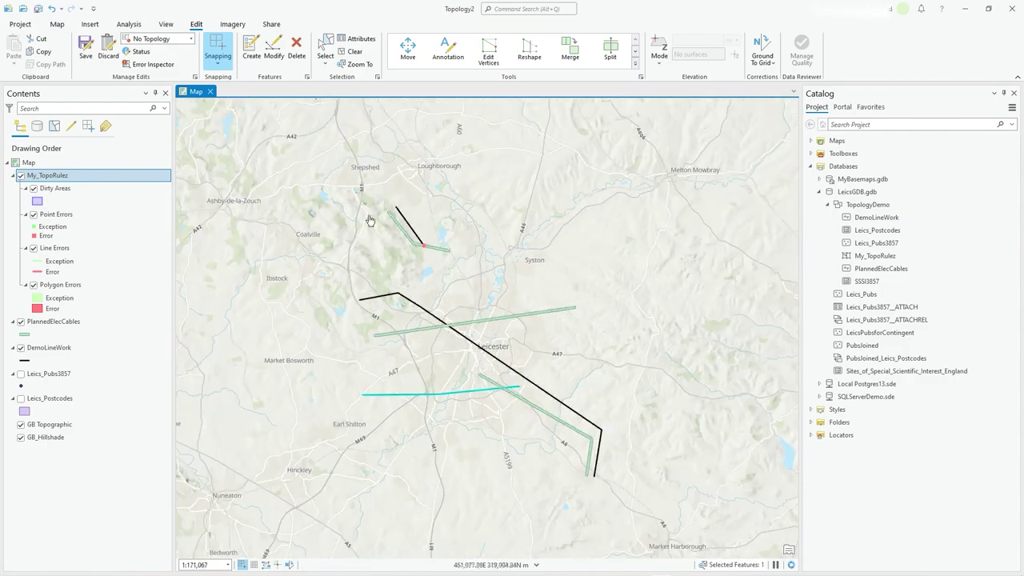